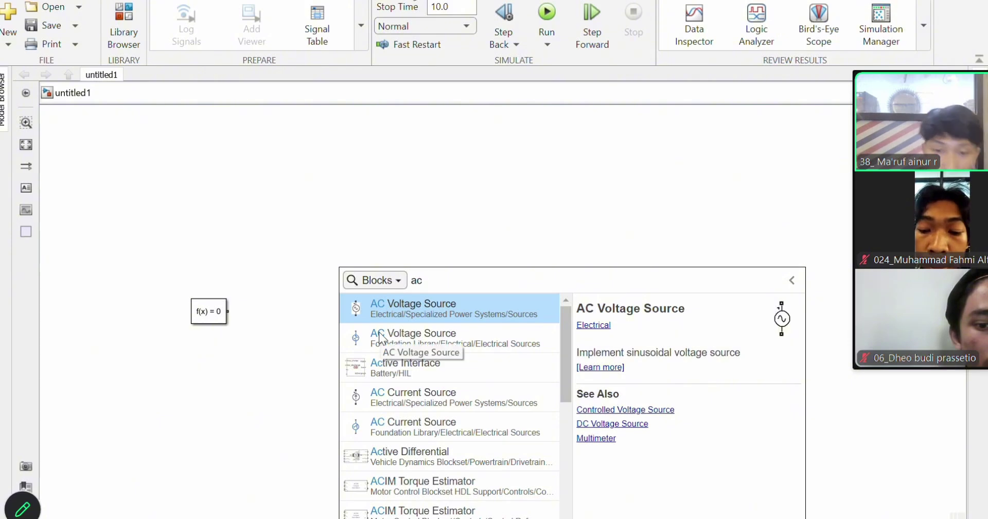
Add the Foundation Library AC Voltage Source and place it above and to the right of the f(x) = 0 block.
left_click(366, 341)
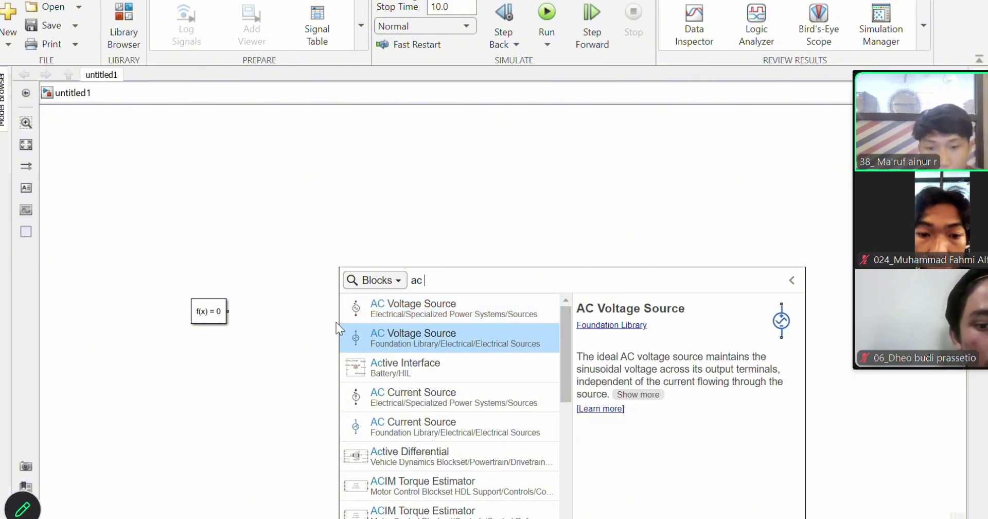
left_click(379, 335)
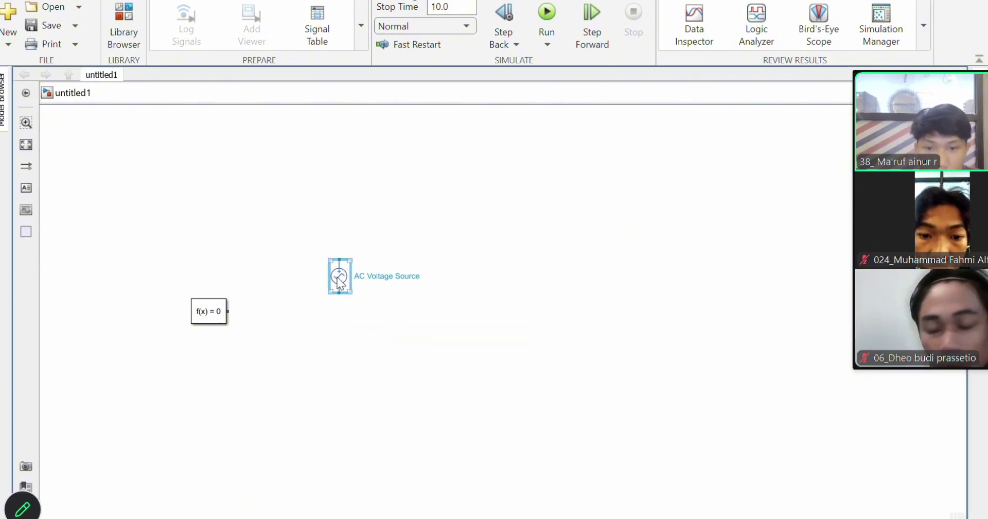
left_click_drag(337, 287, 292, 286)
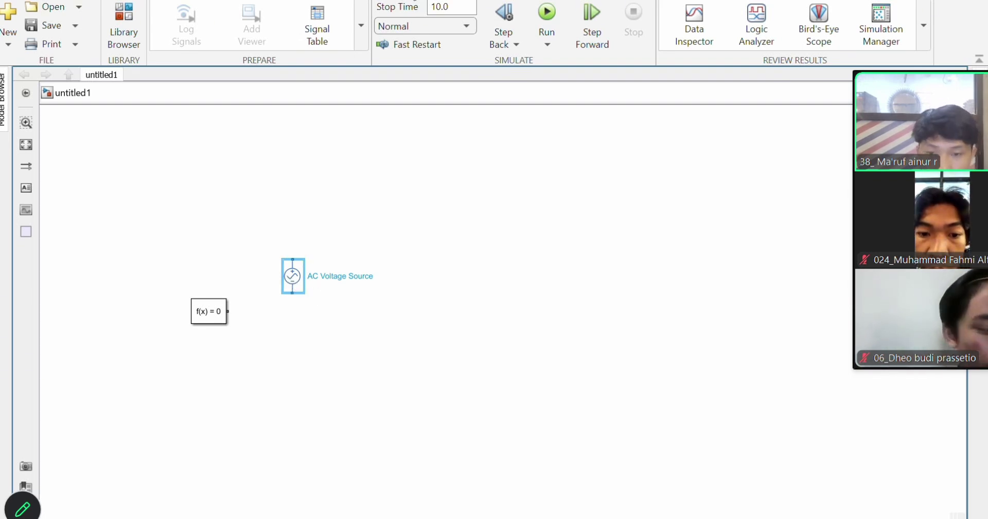
Add a Foundation Library Electrical Reference block directly below the AC Voltage Source.
double_click(336, 351)
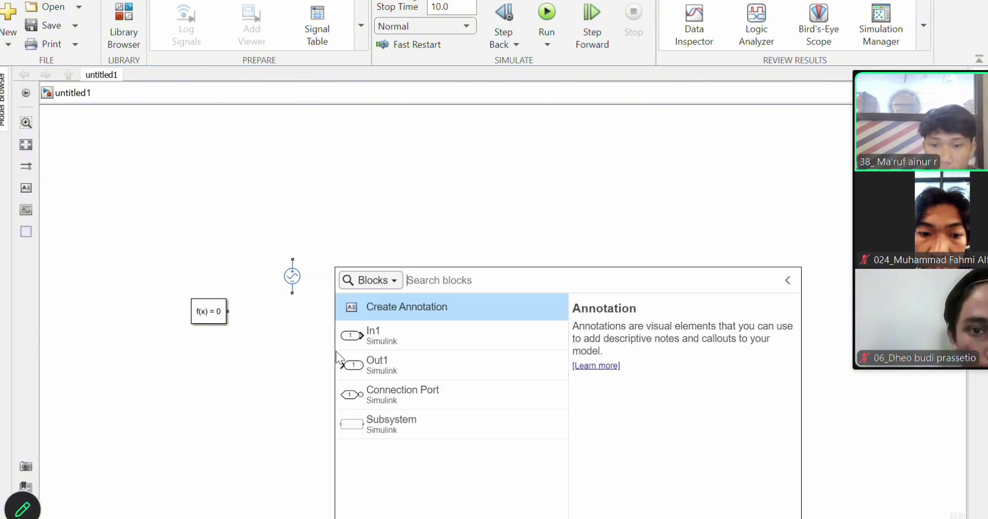
type("w")
key("BackSpace")
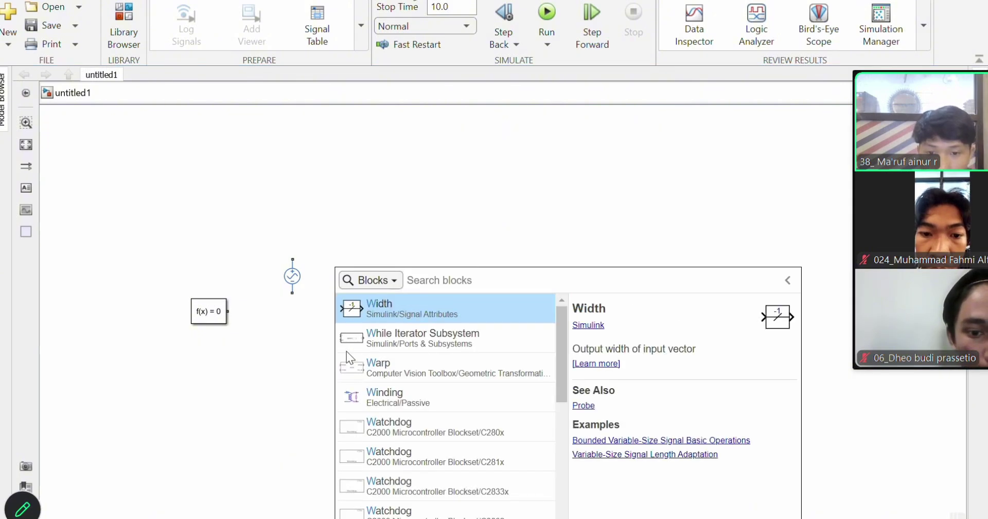
type("ele")
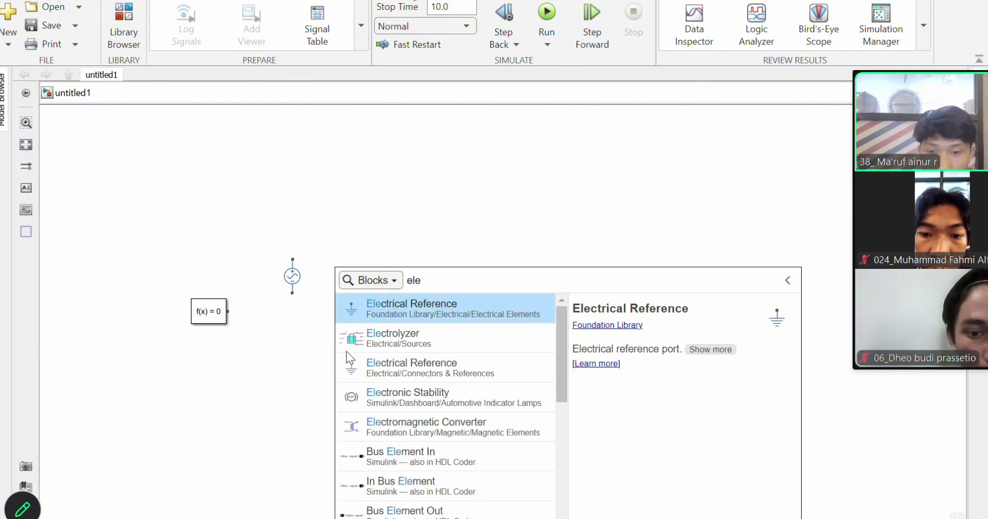
left_click(365, 306)
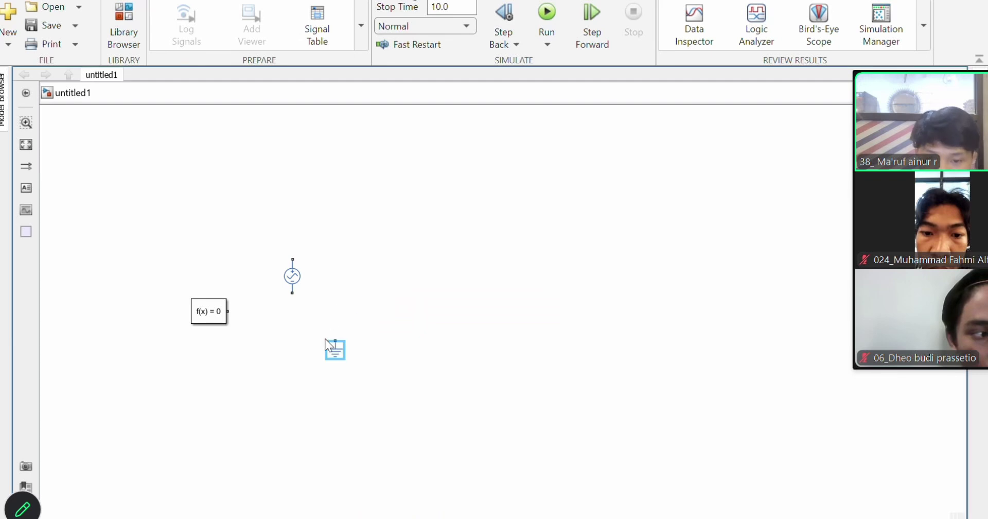
left_click_drag(337, 354, 297, 367)
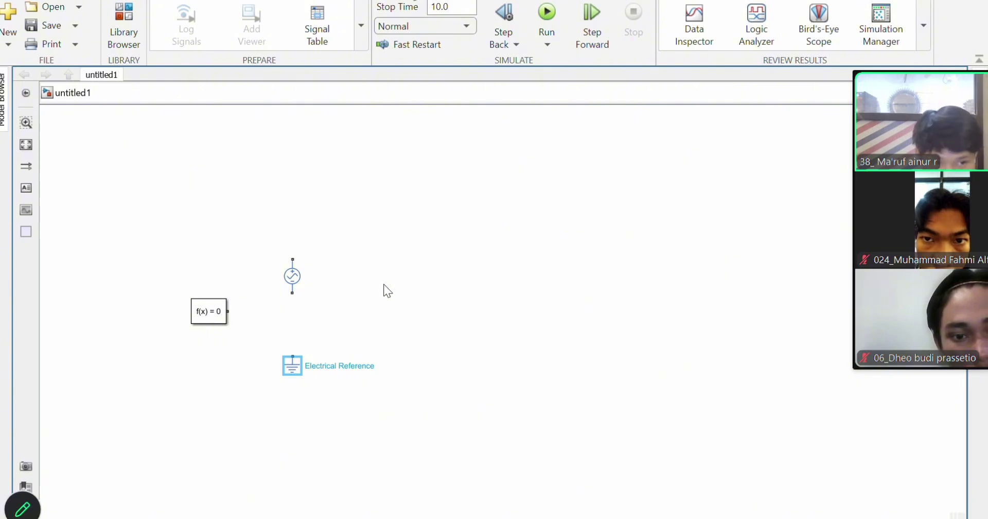
Add a Foundation Library Resistor above and to the right of the AC Voltage Source.
left_click(385, 257)
double_click(385, 258)
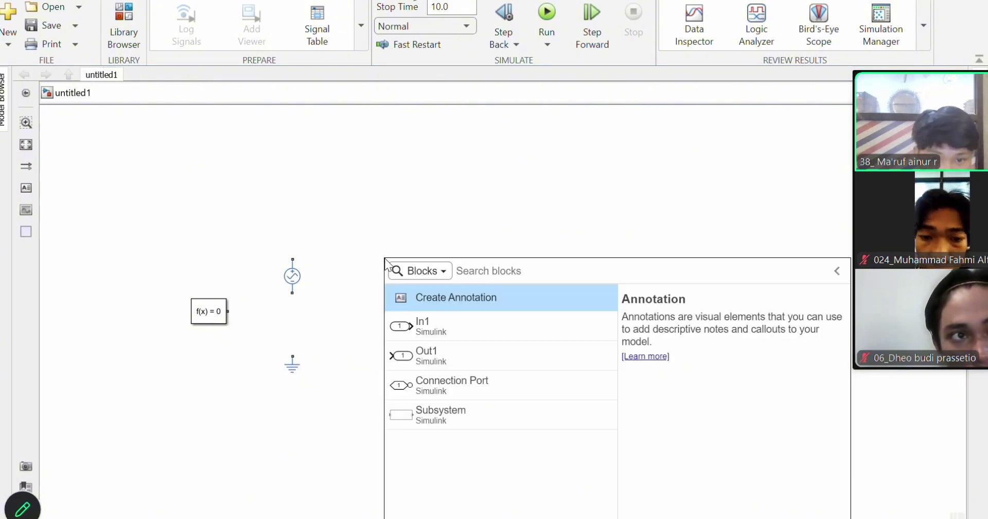
type("res")
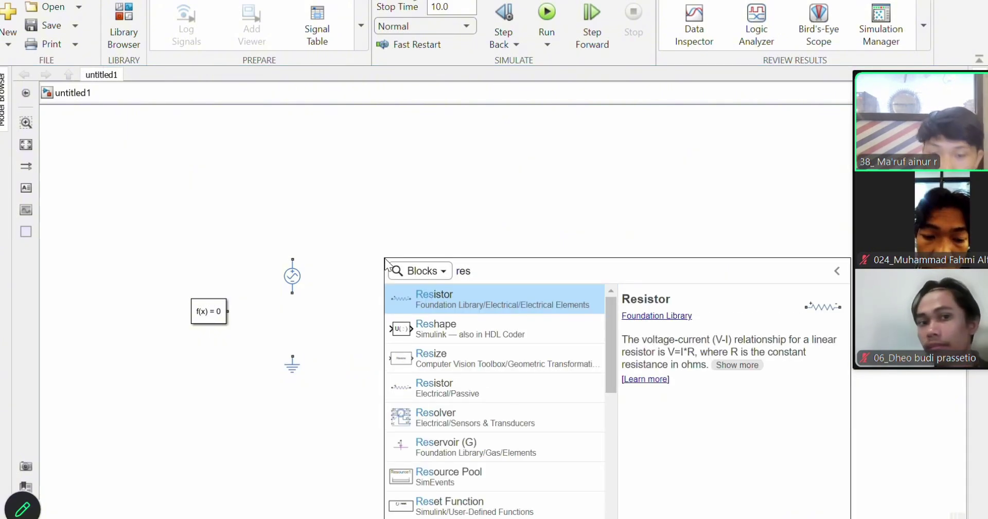
left_click(440, 291)
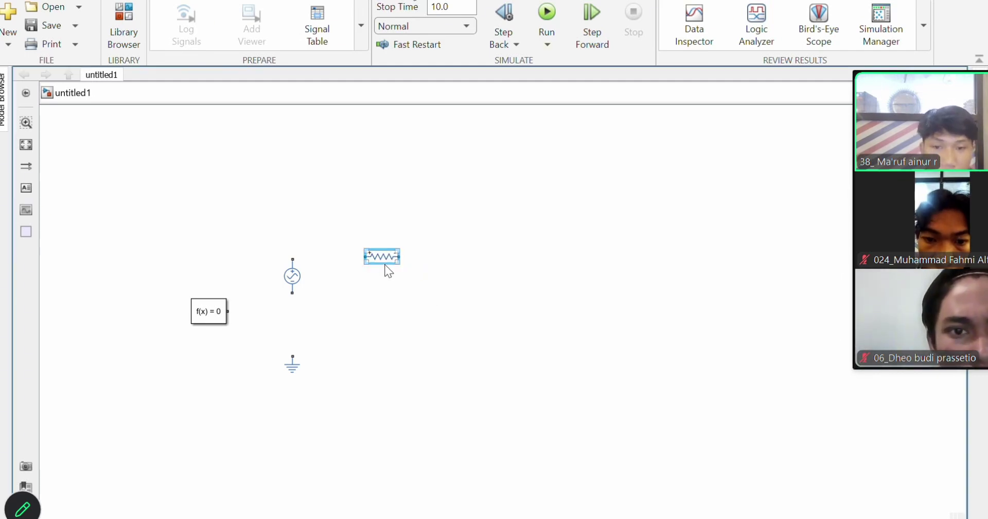
left_click_drag(384, 260, 370, 256)
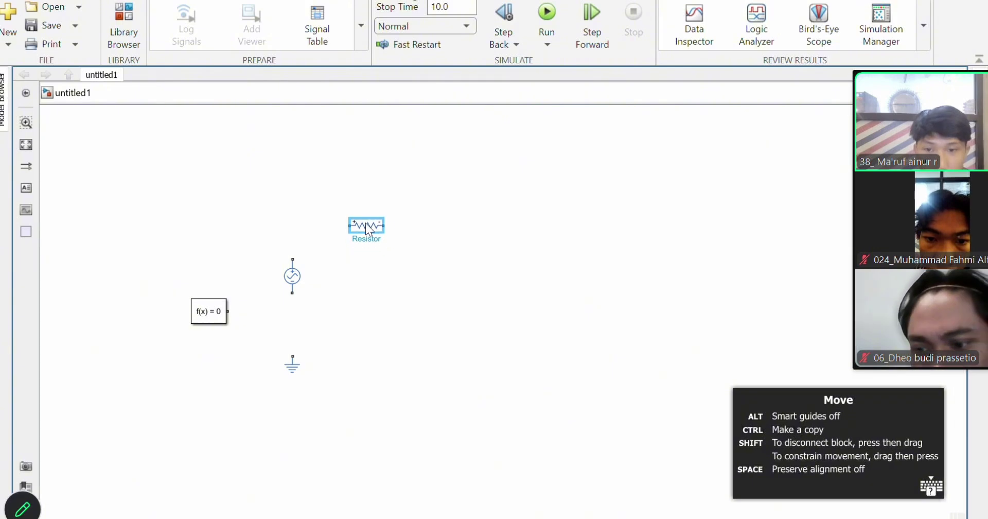
left_click_drag(366, 224, 366, 225)
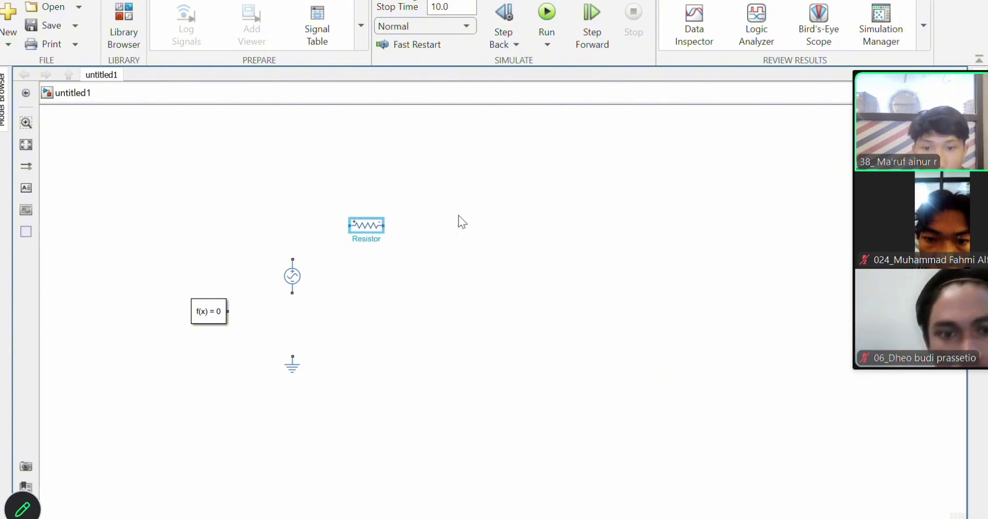
Add a second Foundation Library Resistor, higher and to the right of the first one.
left_click(474, 197)
double_click(473, 197)
type("r")
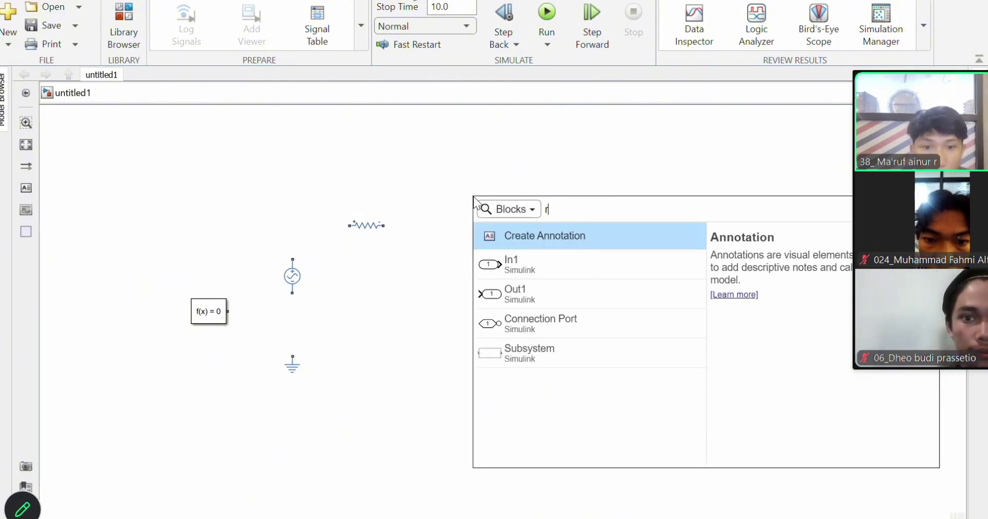
type("es")
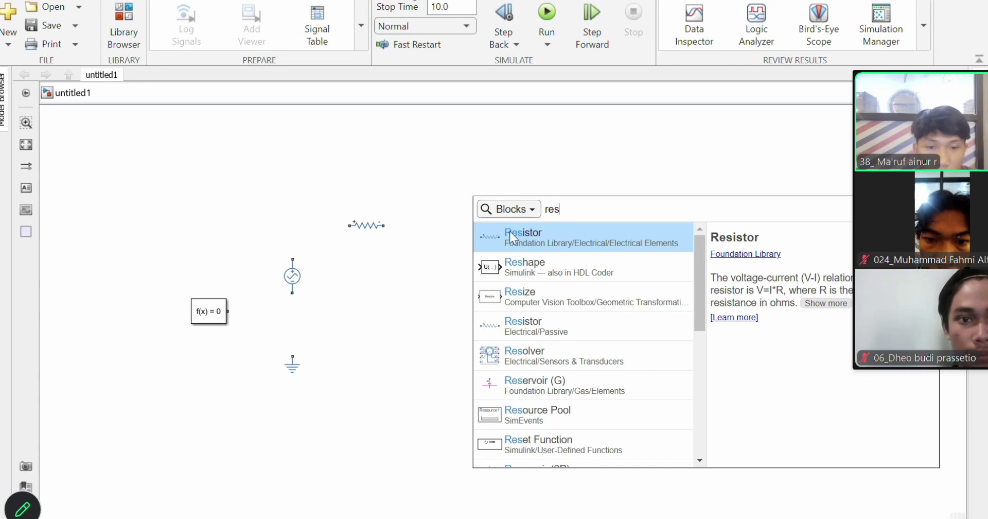
left_click(511, 237)
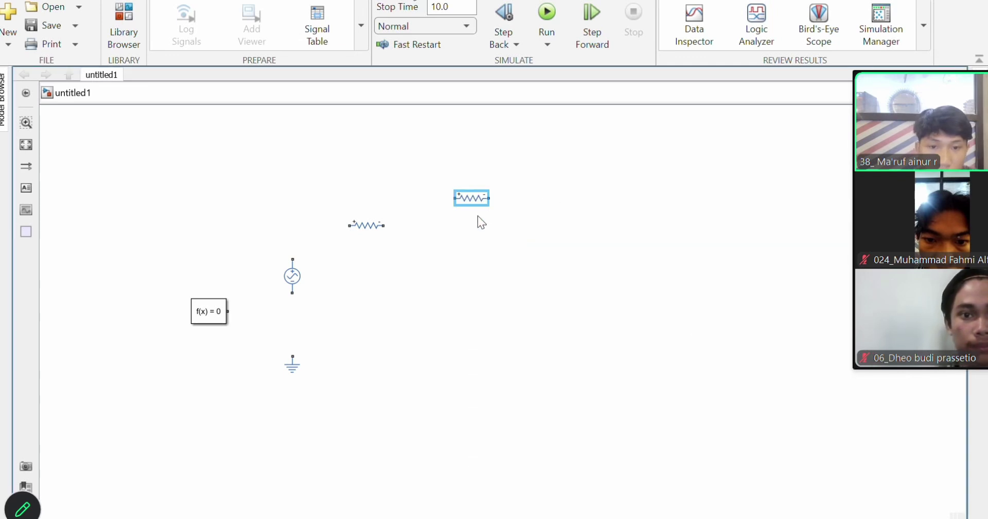
left_click(469, 190)
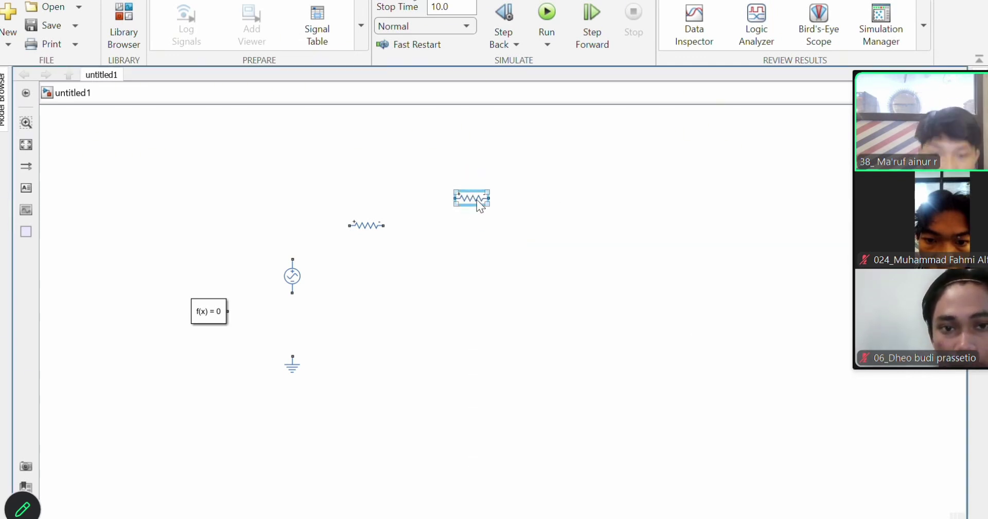
mouse_move(476, 199)
left_mouse_down()
mouse_move(486, 174)
mouse_move(494, 197)
left_mouse_up()
Add a Foundation Library Op-Amp block and align it directly below the second resistor.
double_click(481, 240)
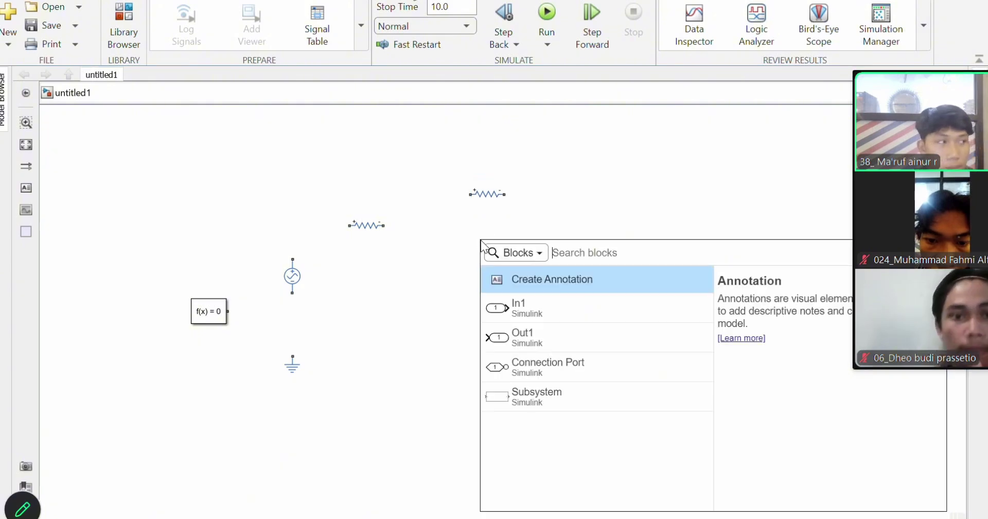
type("op")
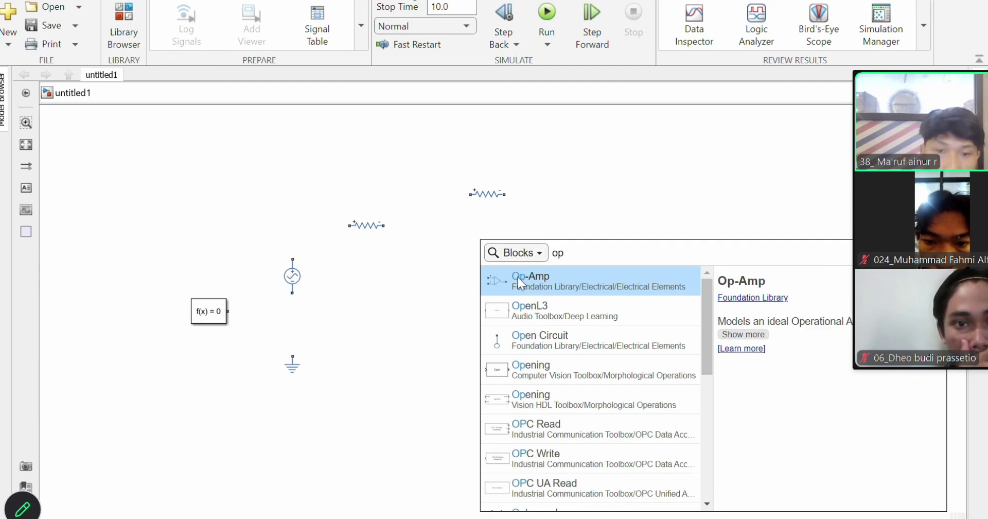
left_click(518, 277)
mouse_move(484, 236)
left_mouse_down()
mouse_move(492, 242)
mouse_move(490, 233)
left_mouse_up()
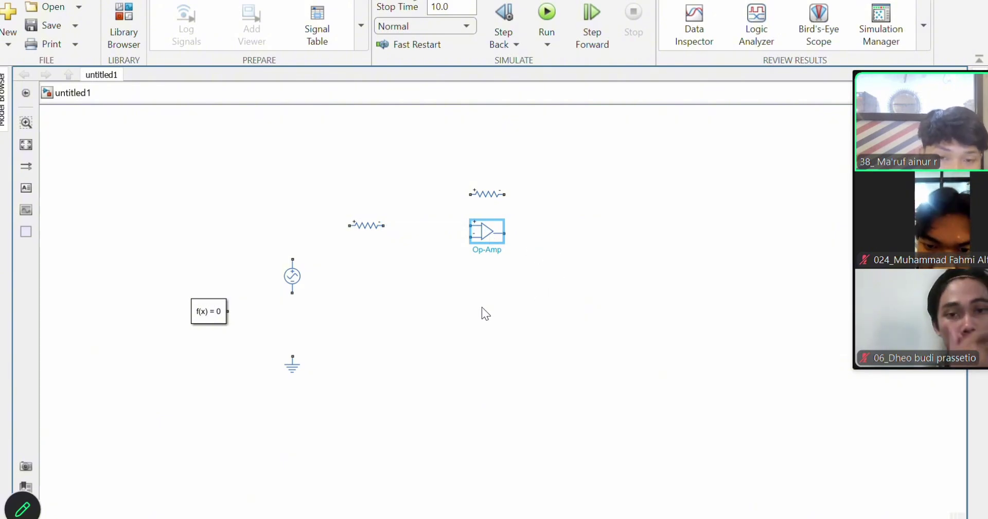
Try to duplicate the Electrical Reference block and put the original back beneath the AC Voltage Source.
left_click(291, 365)
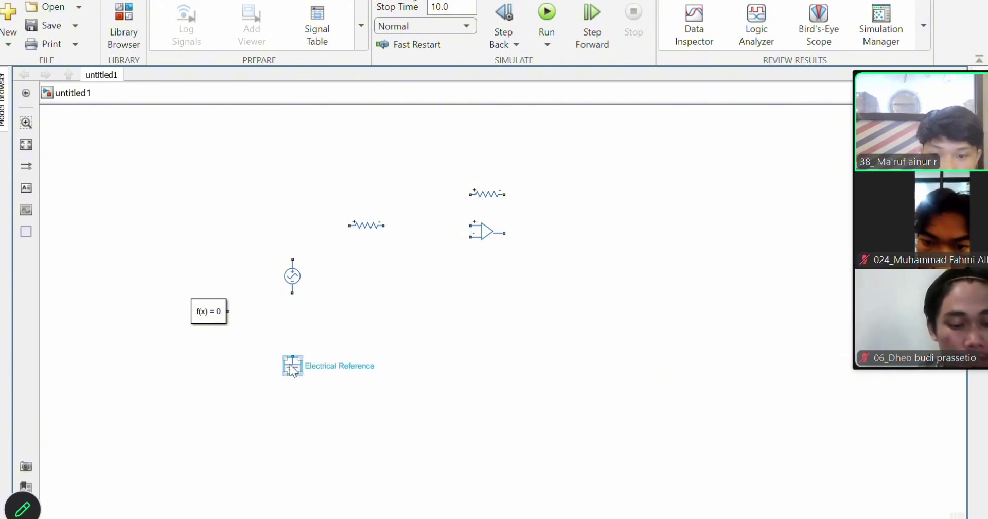
right_click(291, 366)
key("Escape")
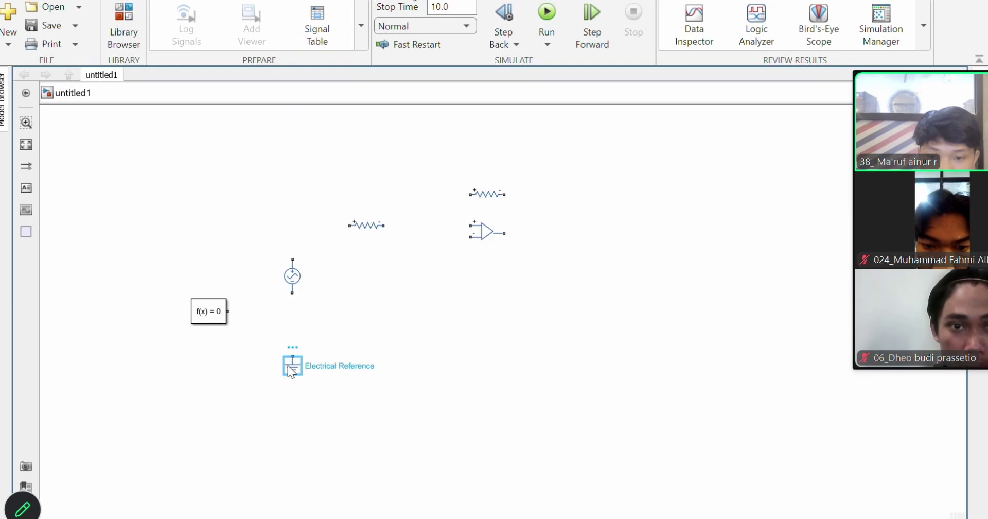
right_click(289, 369)
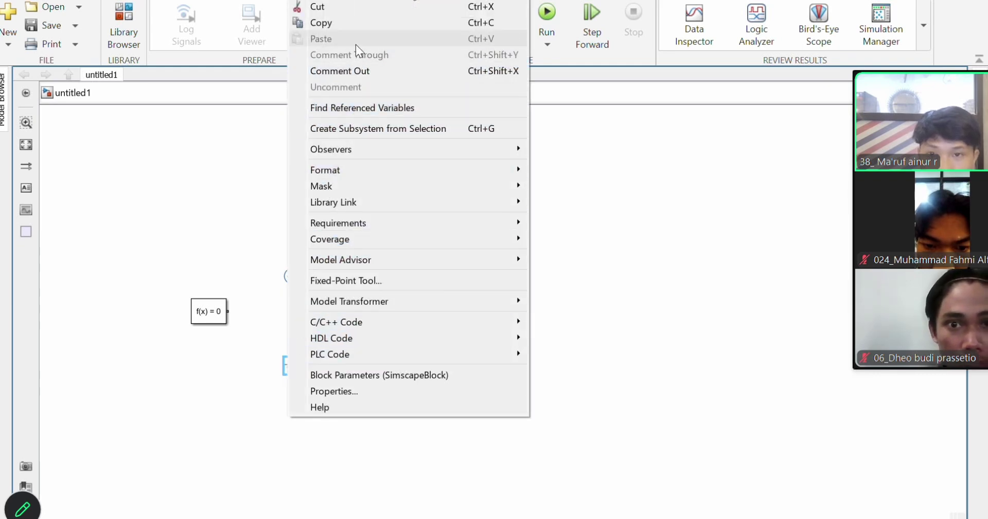
left_click(351, 23)
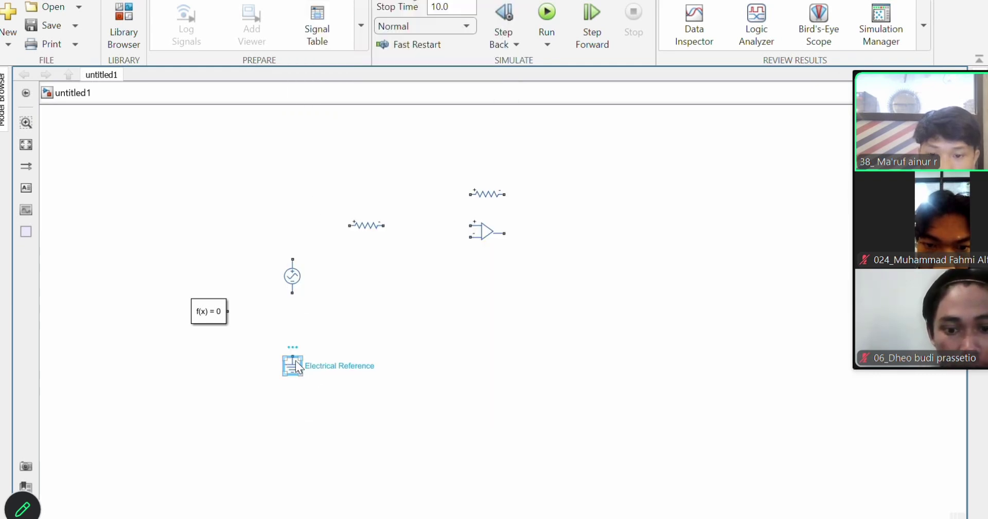
double_click(351, 358)
left_click(644, 211)
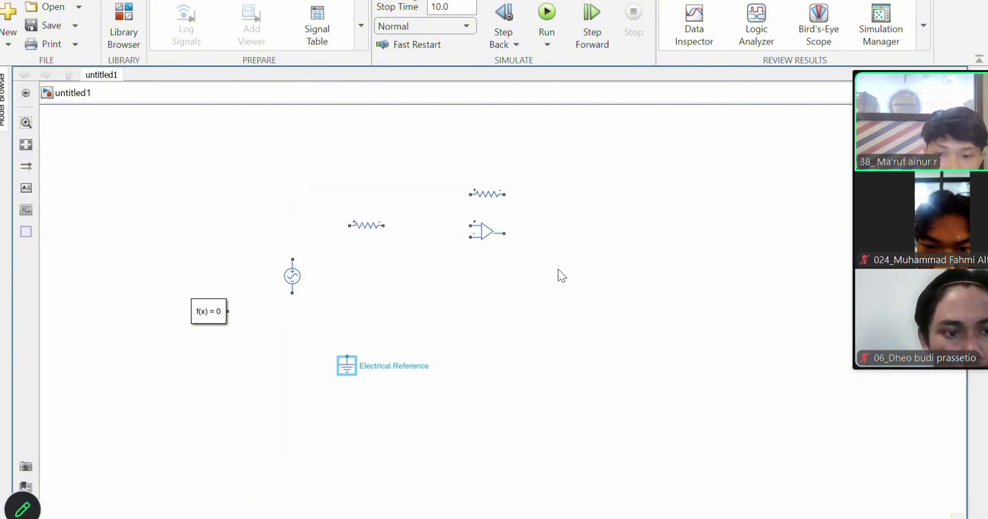
left_click_drag(351, 366, 296, 357)
Add a second Electrical Reference below the Op-Amp, level with the first one.
double_click(441, 348)
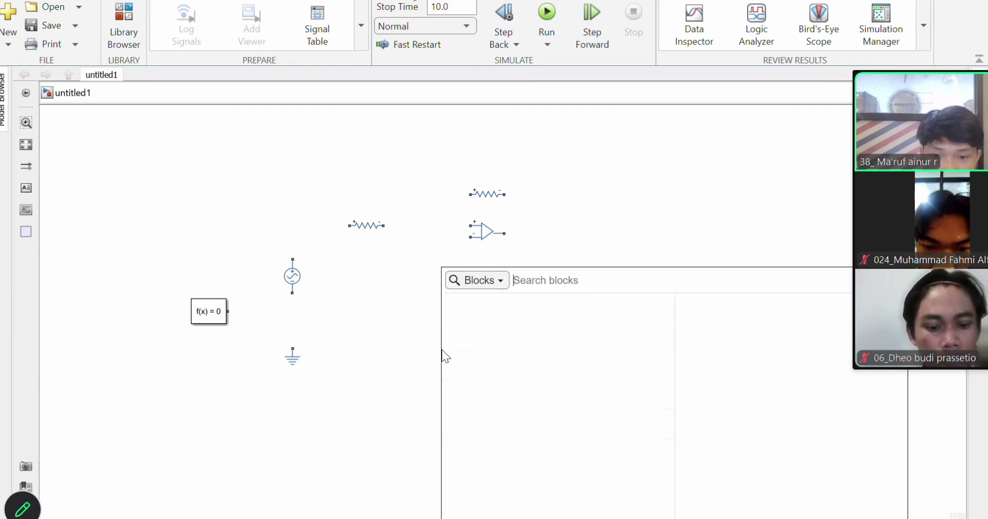
type("r")
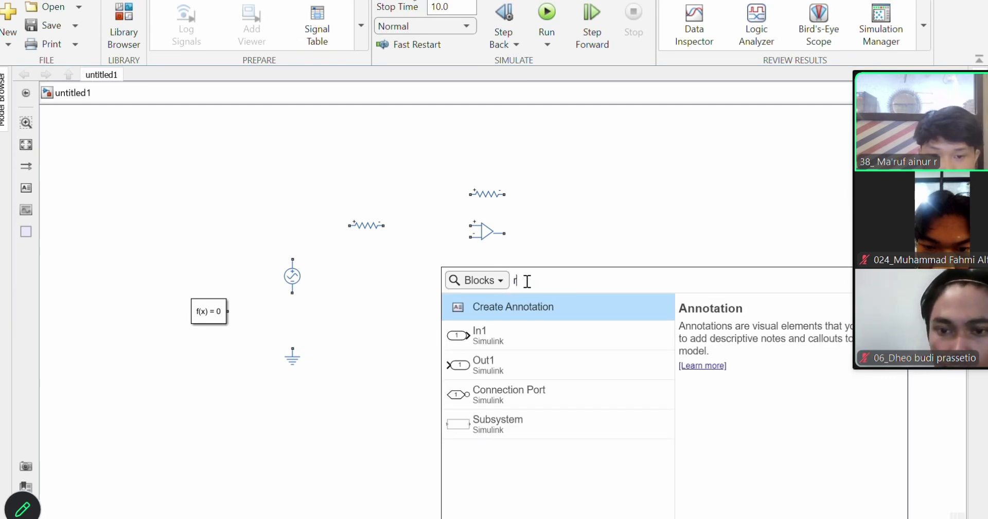
key("BackSpace")
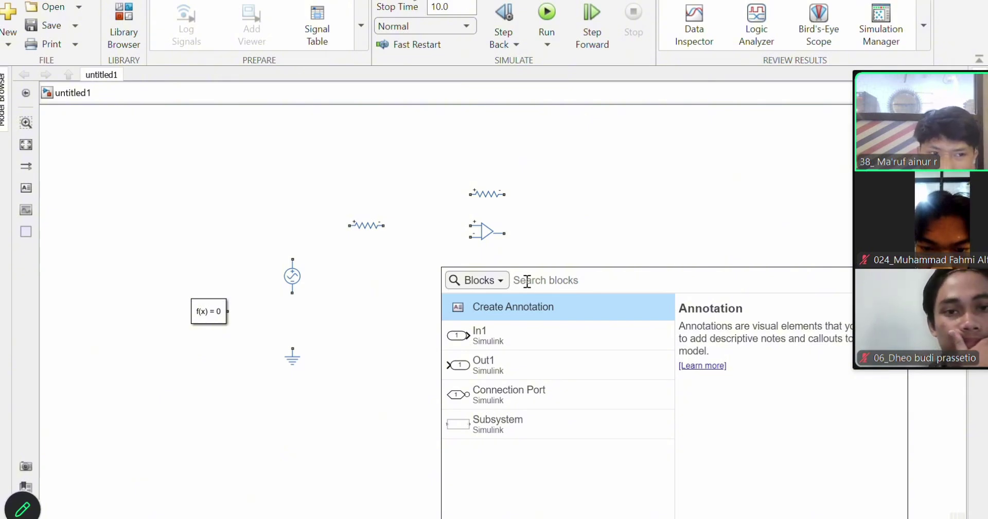
type("e")
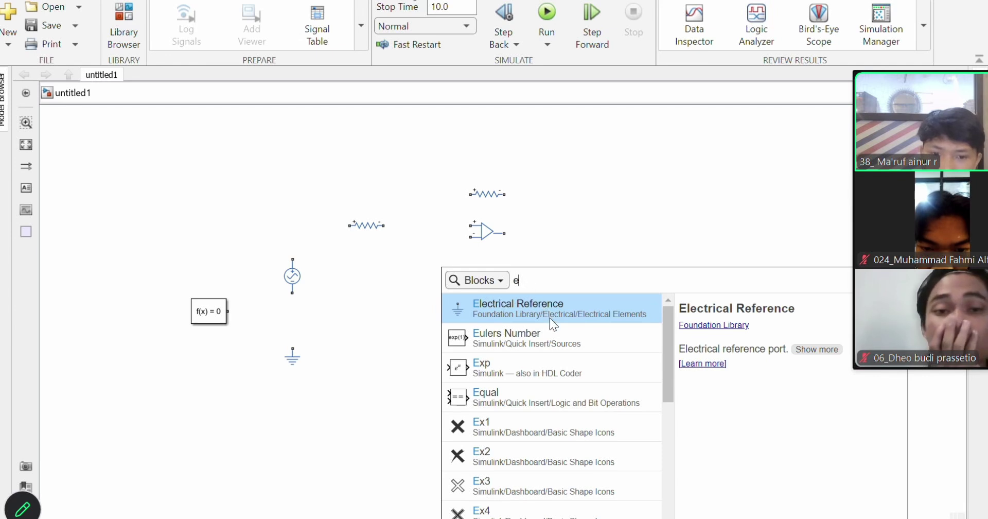
left_click(550, 317)
mouse_move(445, 352)
left_mouse_down()
mouse_move(474, 352)
mouse_move(486, 337)
mouse_move(463, 358)
left_mouse_up()
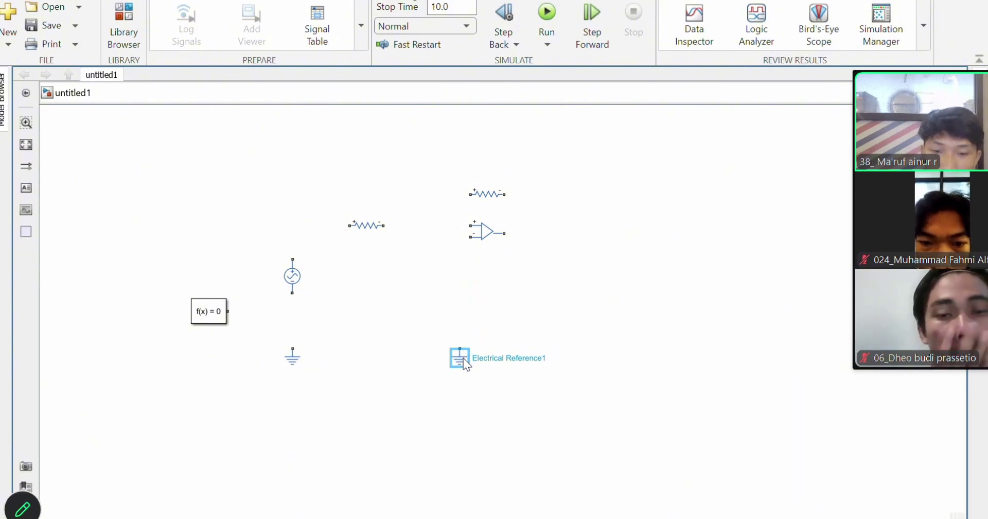
Add a third Electrical Reference in the same row, to the right of the second one.
double_click(580, 373)
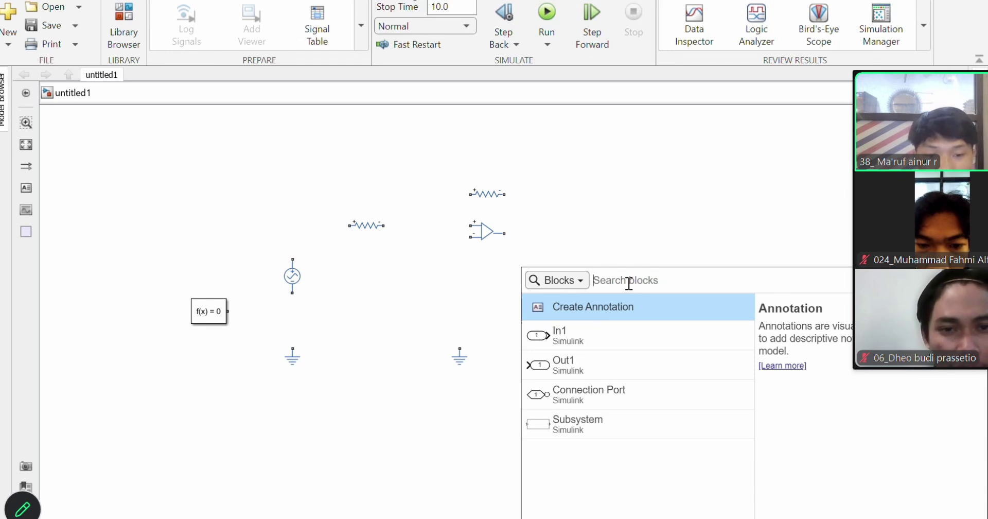
type("el")
left_click(647, 309)
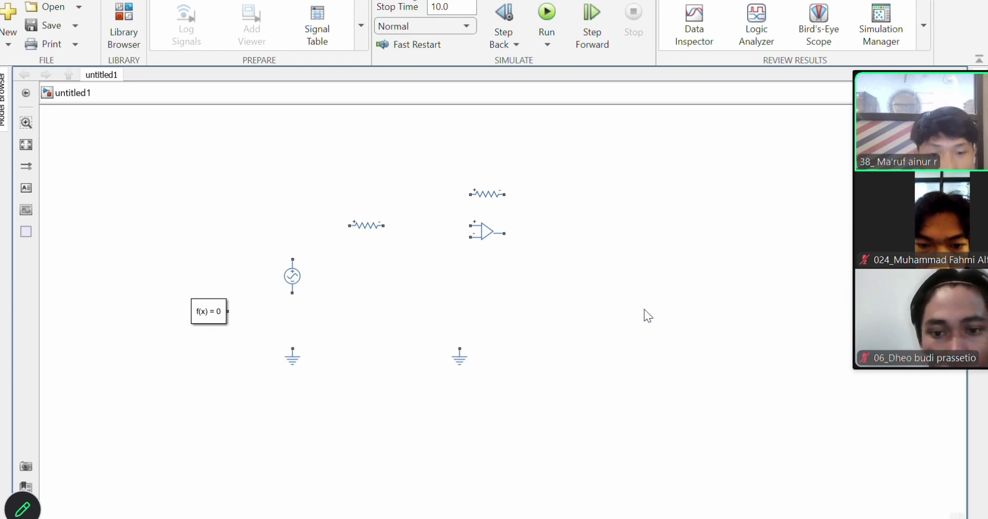
left_click_drag(580, 363, 605, 355)
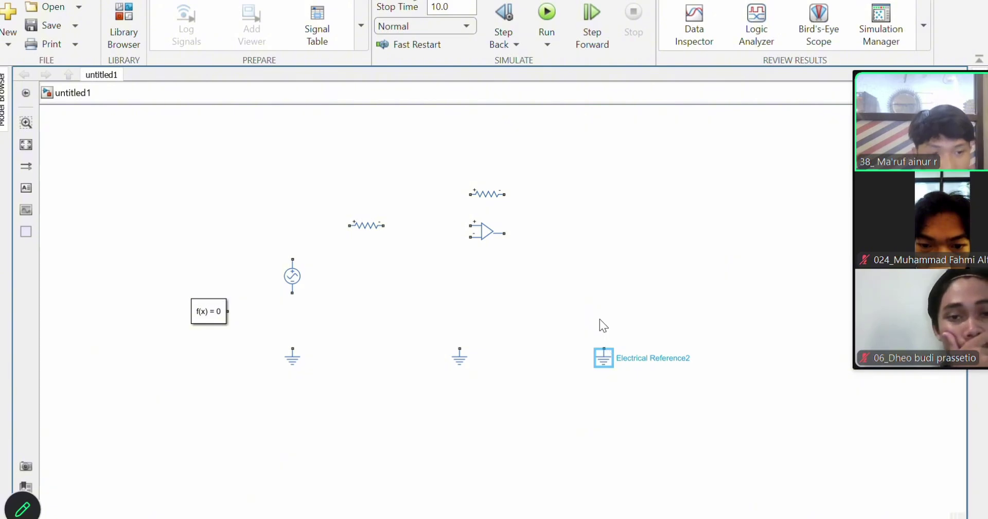
Add a Voltage Sensor block above the third Electrical Reference in the bottom row.
double_click(599, 277)
type("vo")
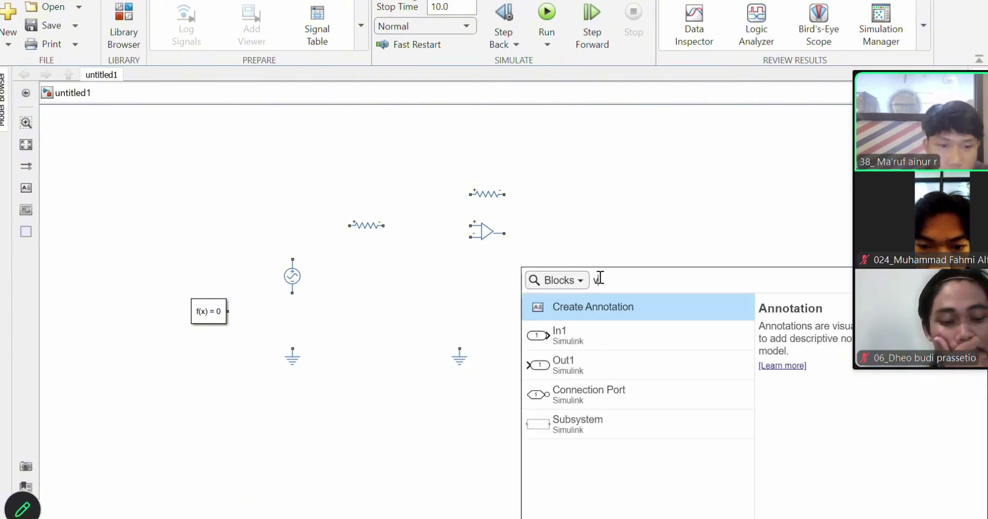
type("l")
left_click(617, 304)
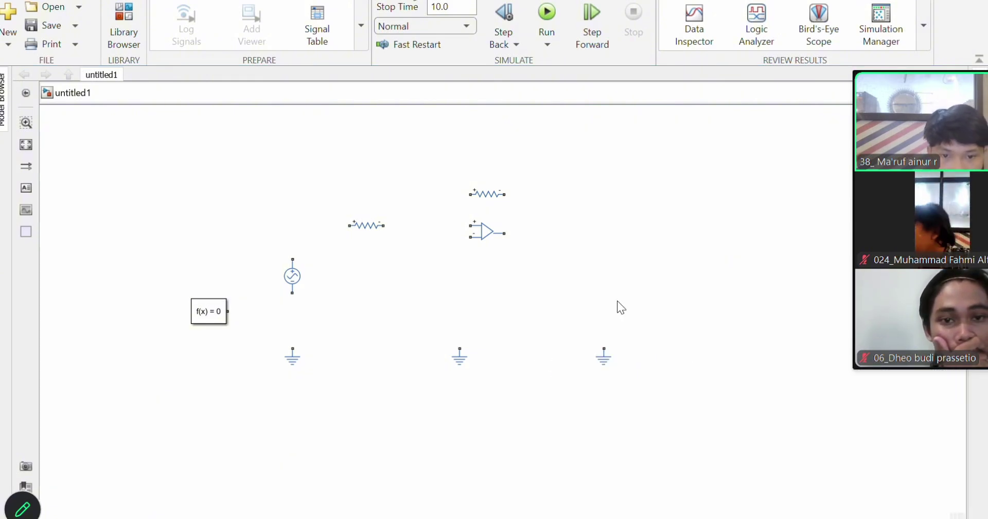
left_click_drag(598, 270, 613, 288)
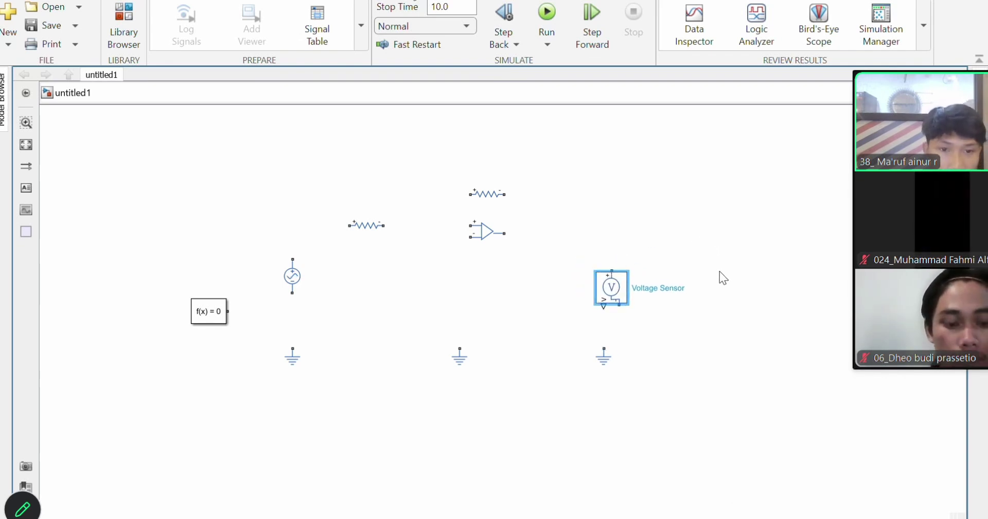
Add a PS-Simulink Converter to the right of the Voltage Sensor, roughly level with the sensor's lower edge.
double_click(709, 317)
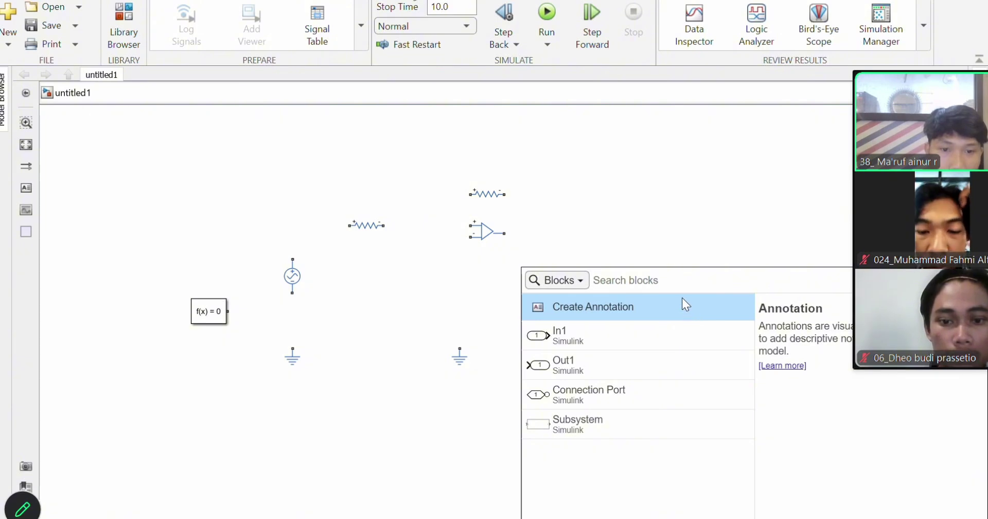
type("elec")
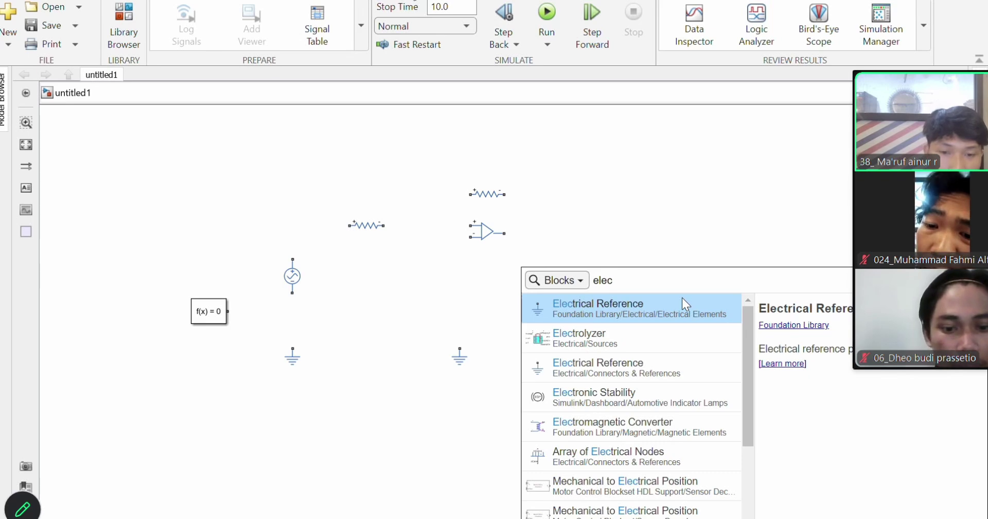
key("BackSpace")
key("BackSpace")
key("BackSpace")
key("BackSpace")
type("ps")
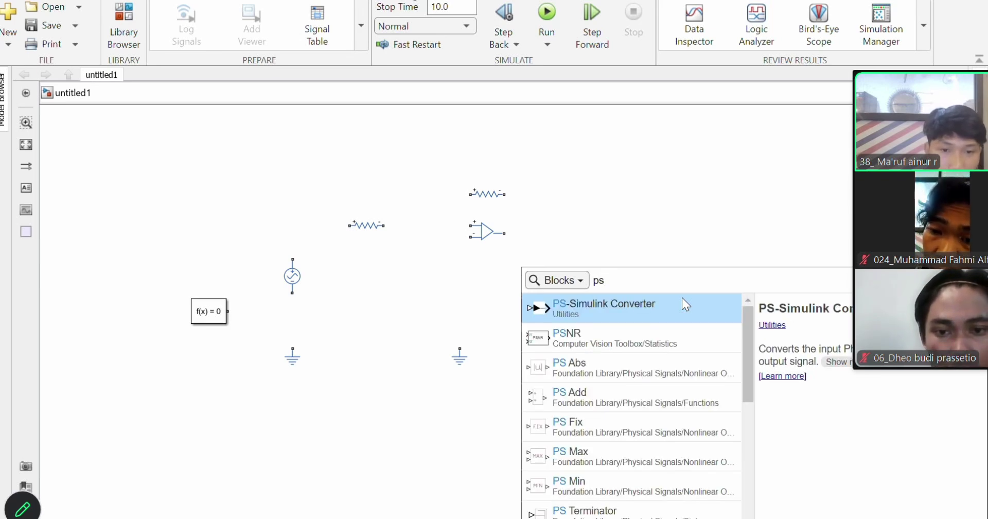
left_click(683, 303)
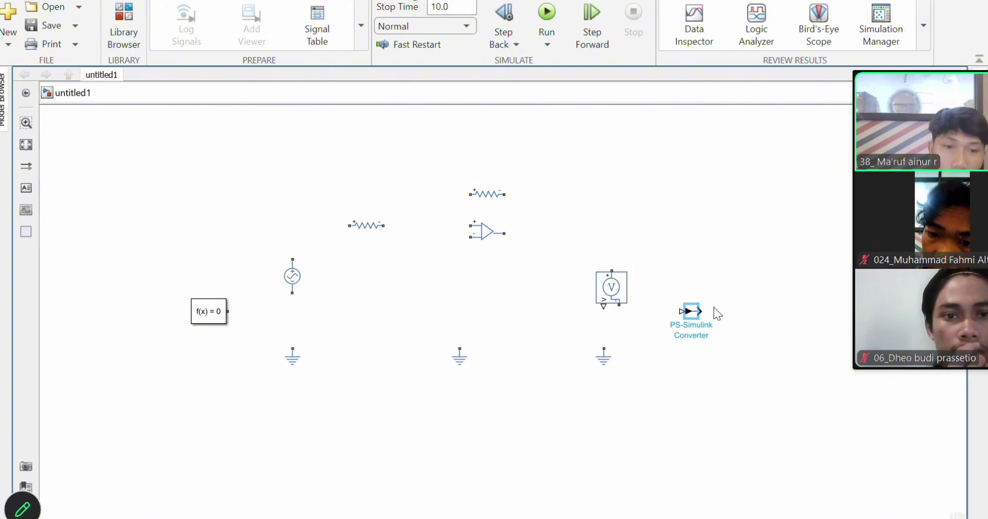
mouse_move(686, 309)
left_mouse_down()
mouse_move(685, 336)
mouse_move(681, 320)
left_mouse_up()
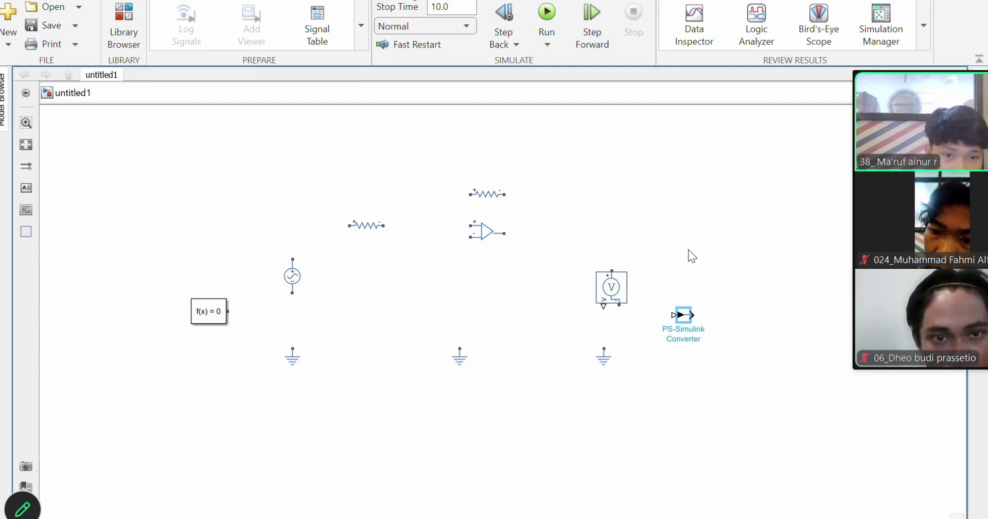
Add a second PS-Simulink Converter and place it above the first one.
double_click(650, 199)
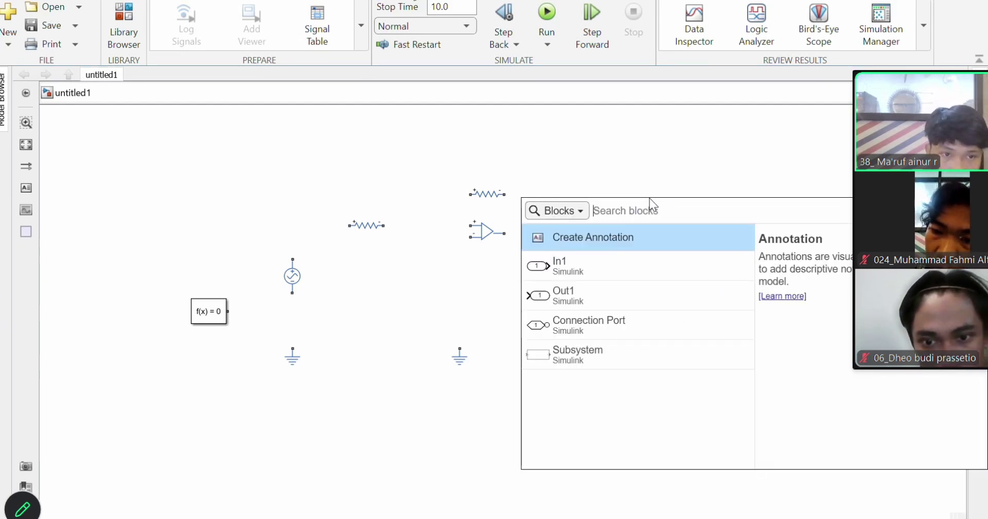
type("ps")
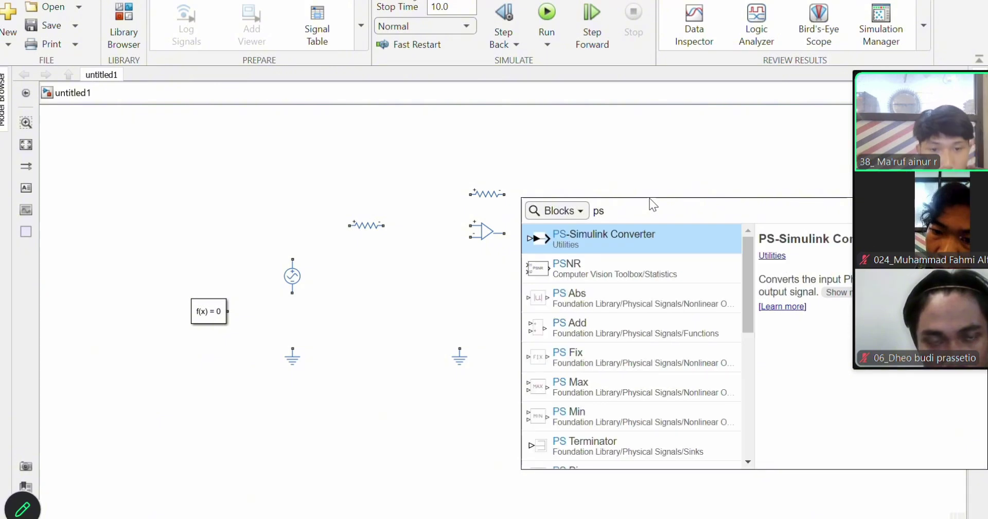
left_click(696, 236)
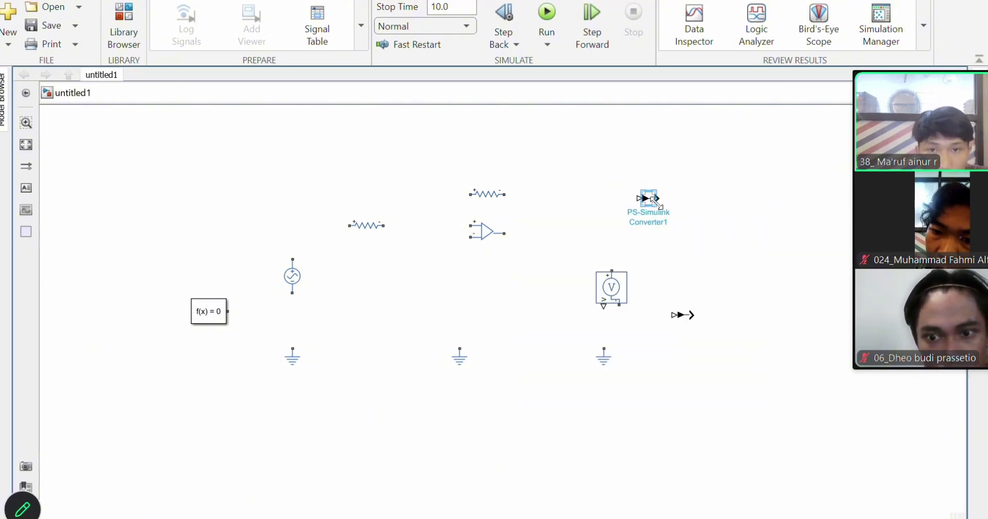
left_click_drag(666, 211, 685, 214)
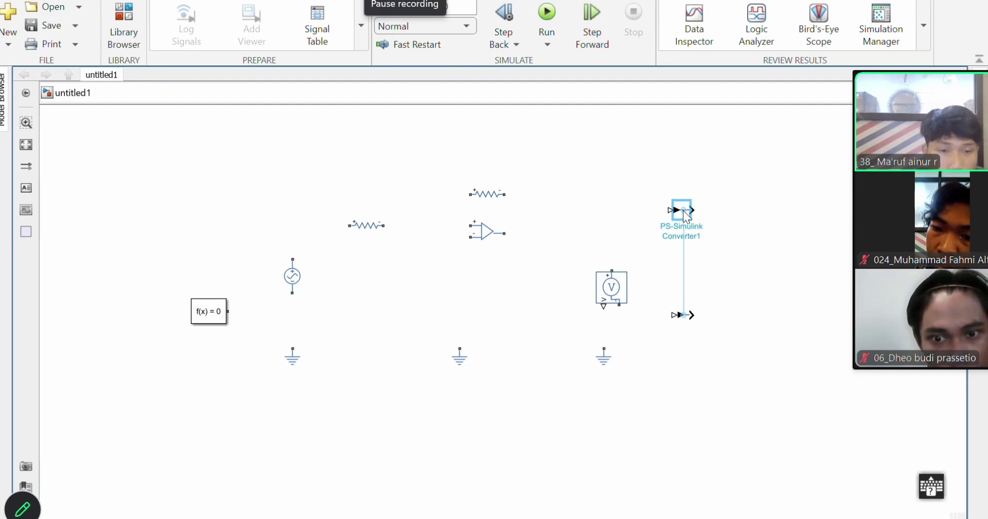
left_click(734, 236)
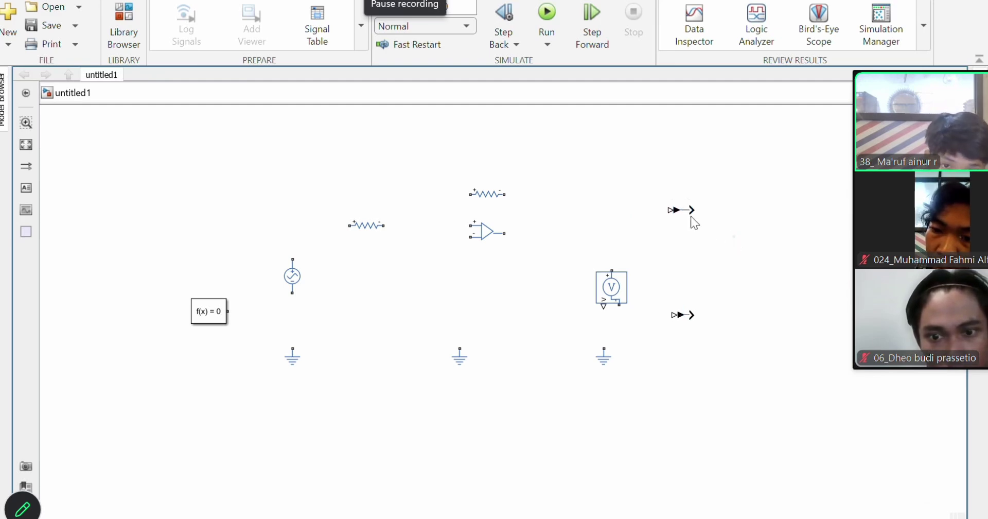
Add a second Foundation Library Voltage Sensor and align it directly above the first one.
double_click(620, 170)
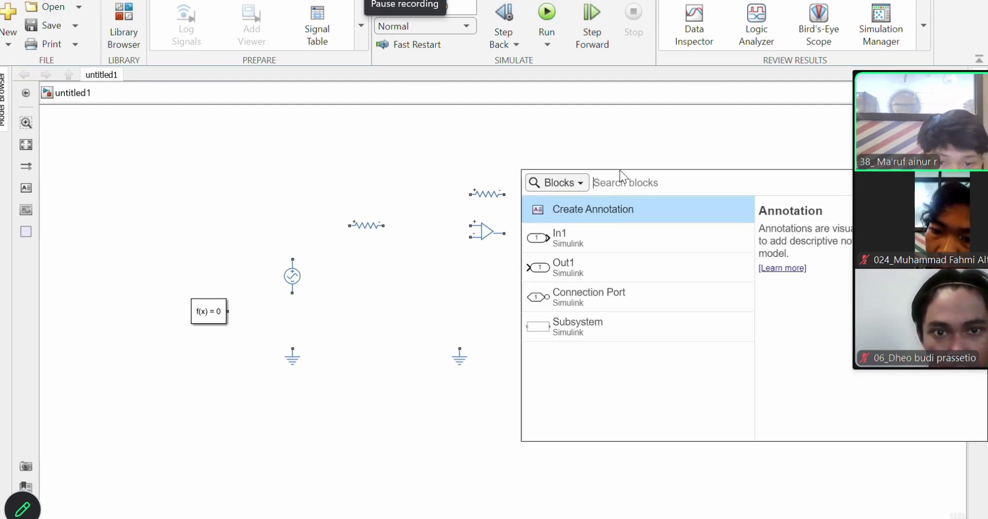
type("vol")
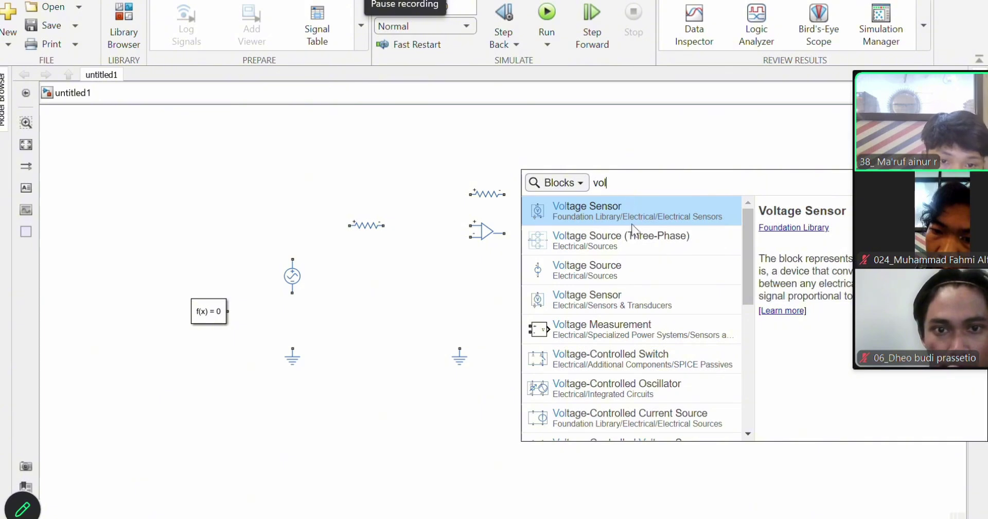
left_click(626, 208)
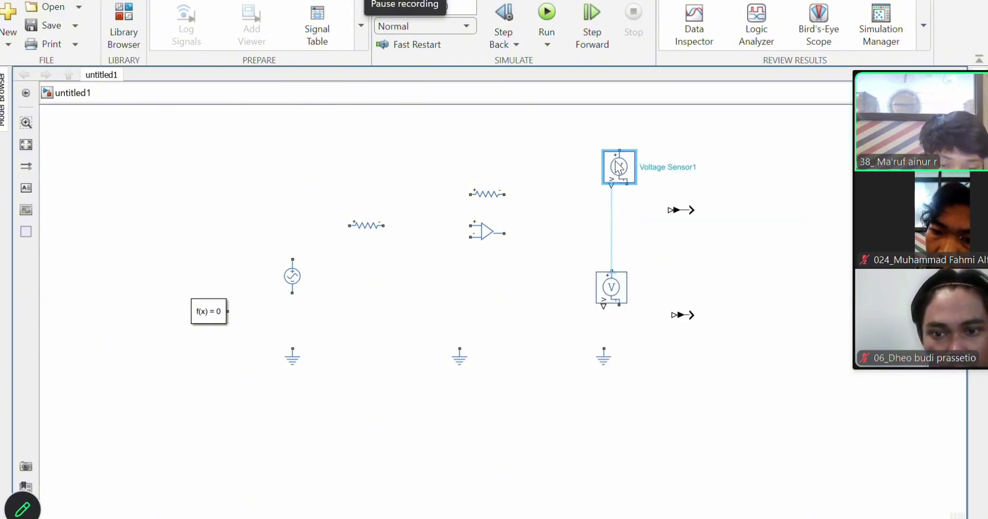
left_click_drag(619, 166, 611, 170)
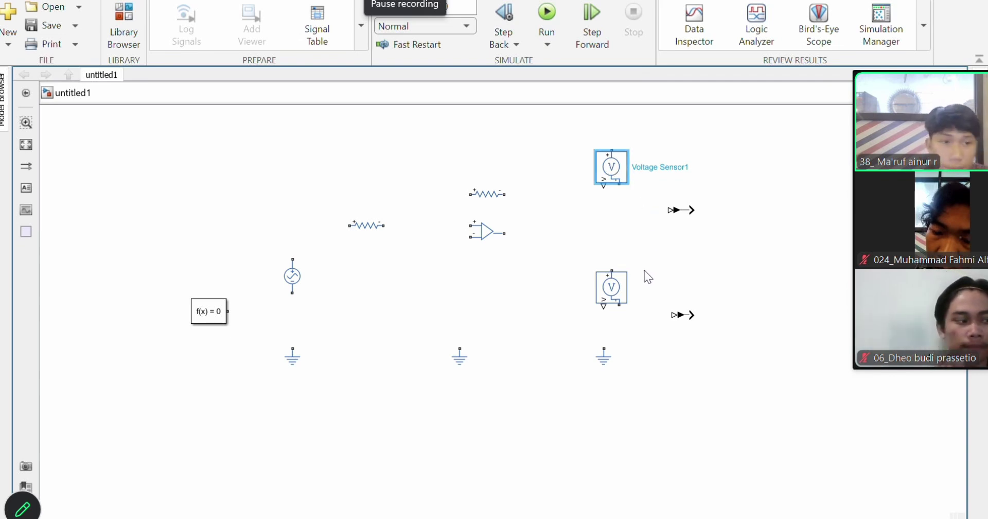
Add a fourth Electrical Reference just beneath the upper Voltage Sensor.
double_click(596, 228)
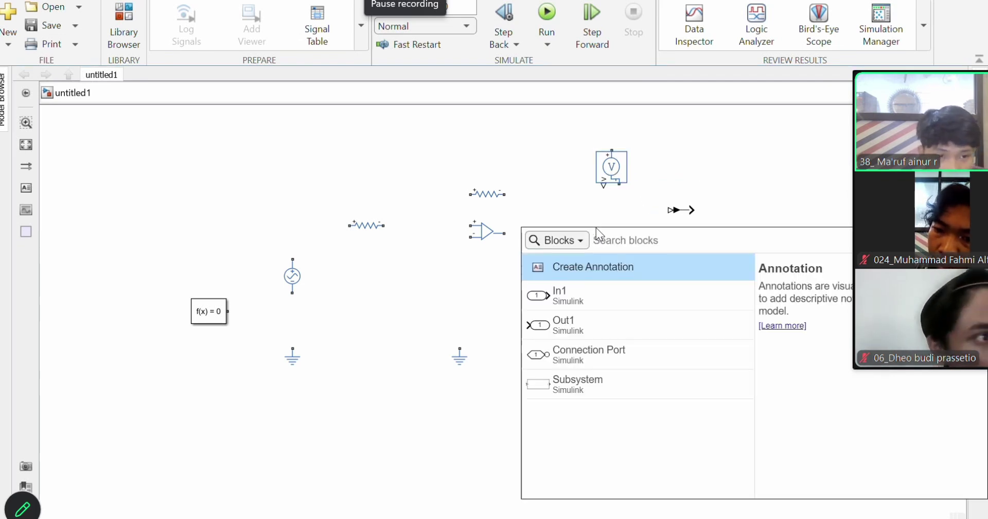
type("el")
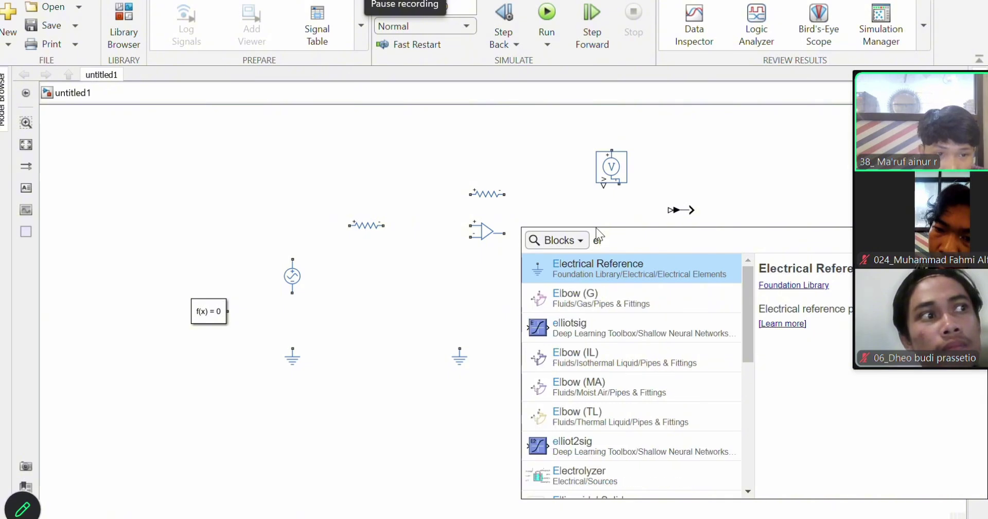
key("Return")
mouse_move(600, 230)
left_mouse_down()
mouse_move(581, 230)
mouse_move(574, 210)
mouse_move(604, 212)
left_mouse_up()
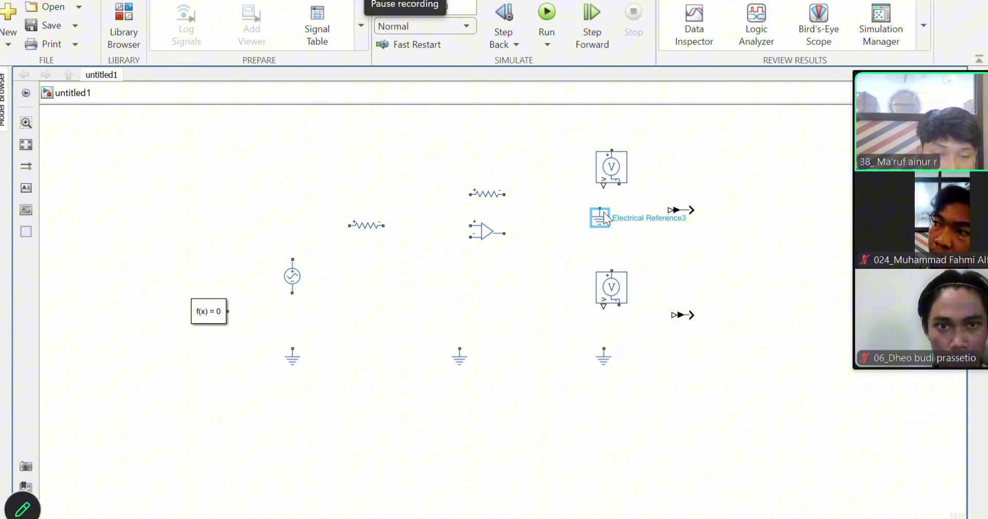
left_click(650, 242)
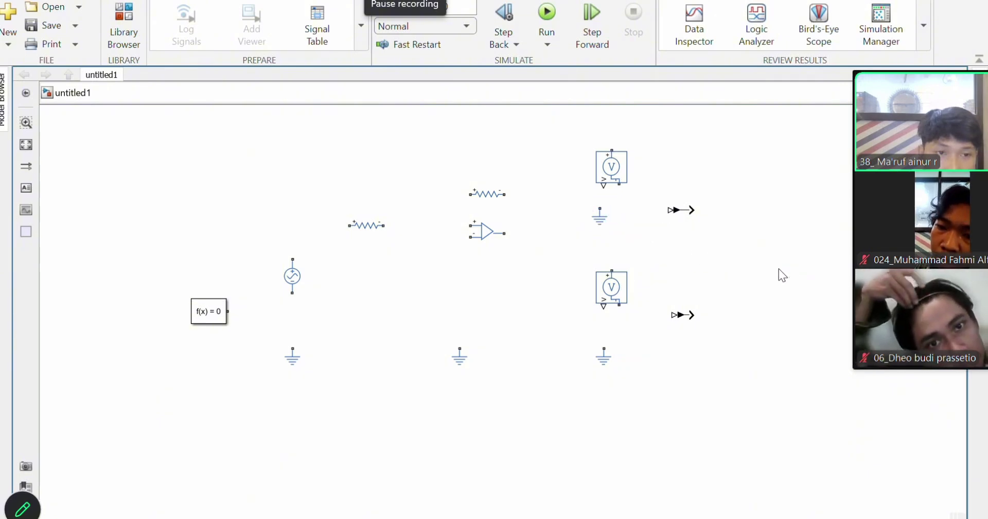
Add a Scope block to the right of the lower PS-Simulink Converter, level with the lower Voltage Sensor.
double_click(768, 292)
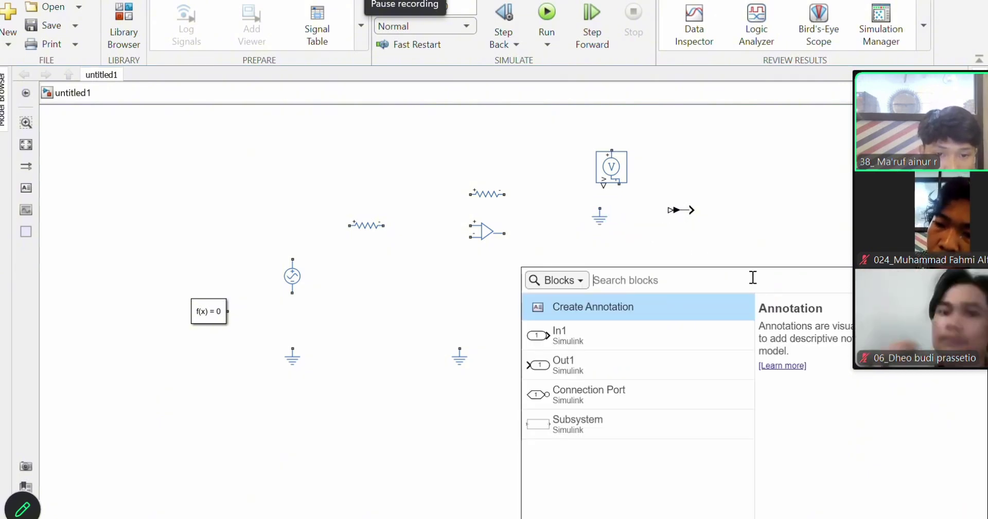
type("sc")
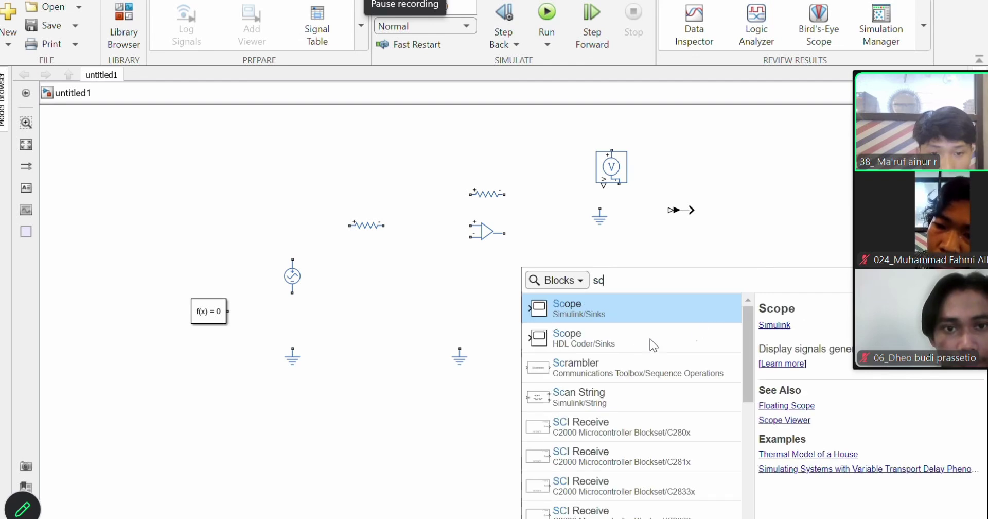
left_click(650, 339)
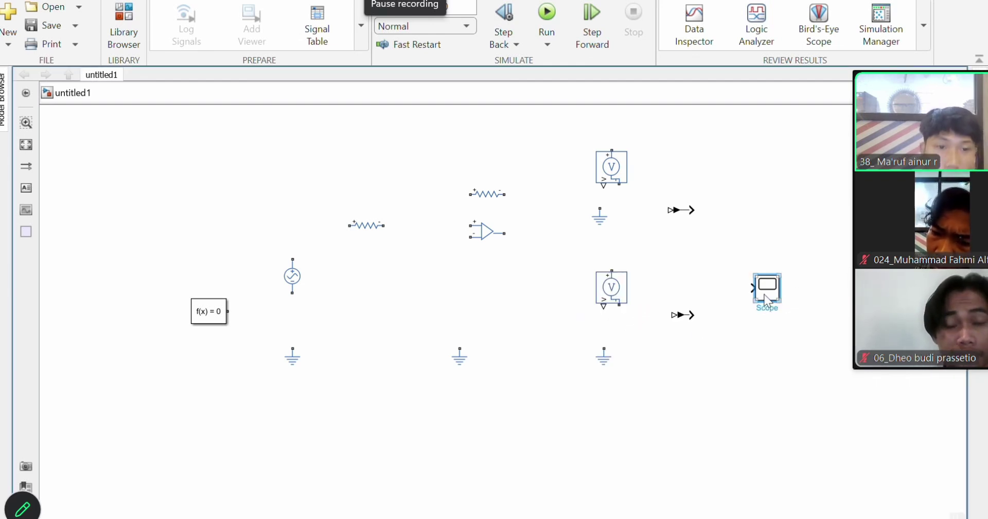
mouse_move(778, 298)
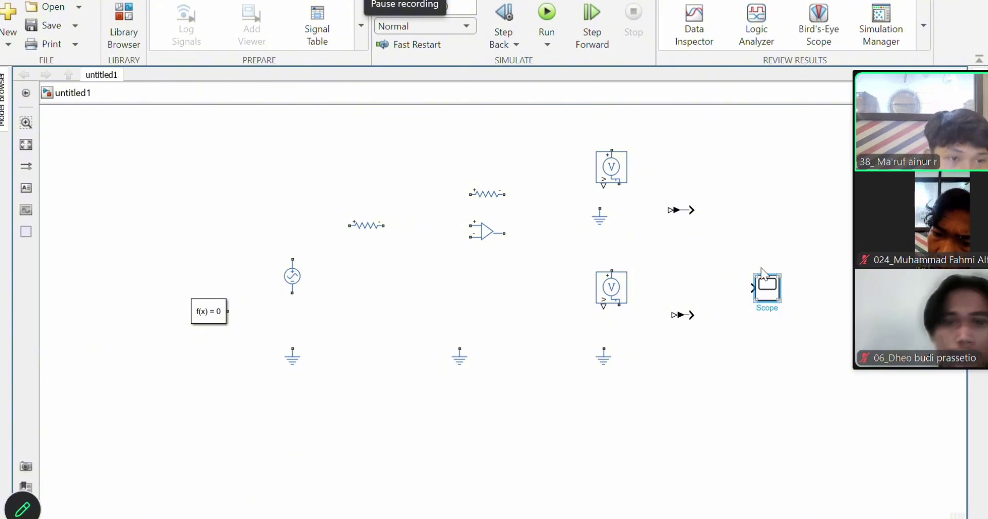
mouse_move(767, 264)
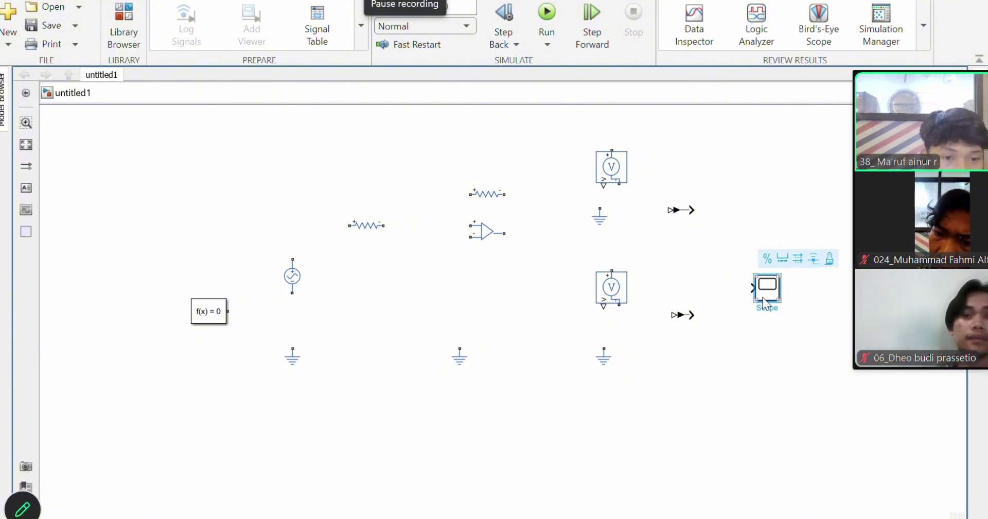
left_click(766, 319)
double_click(791, 288)
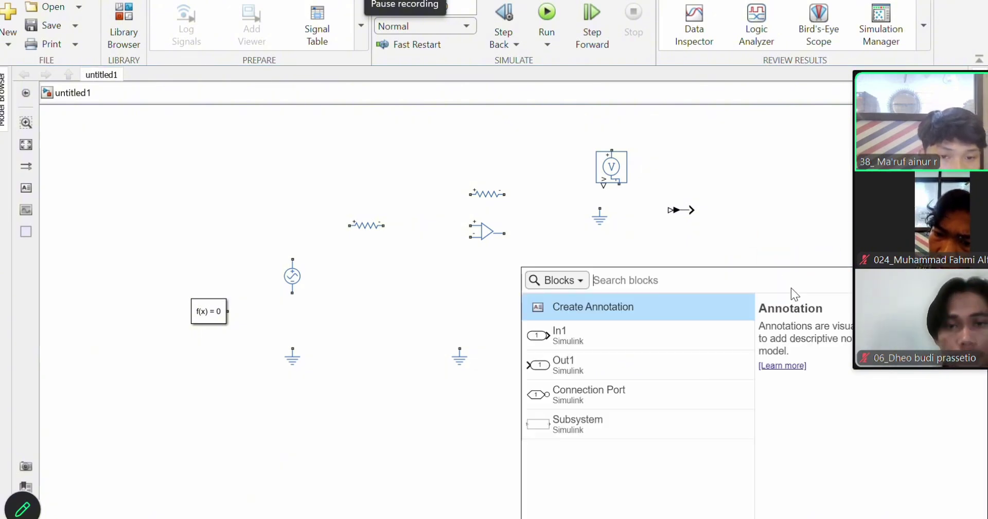
type("sc")
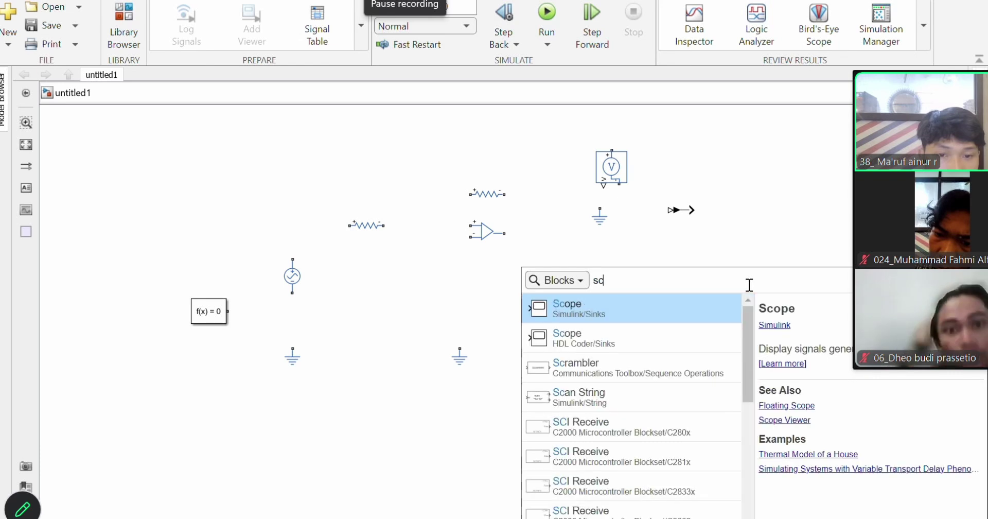
key("Return")
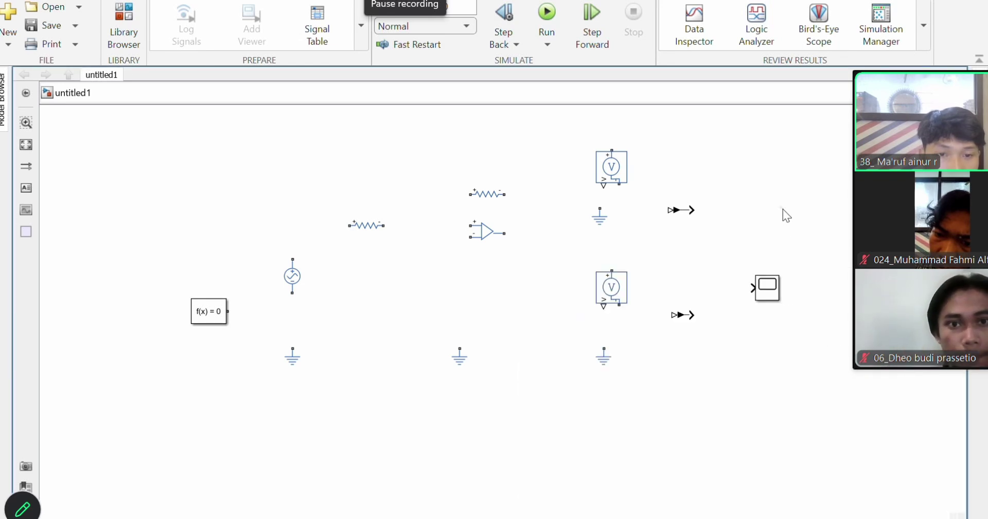
left_click_drag(752, 286, 747, 292)
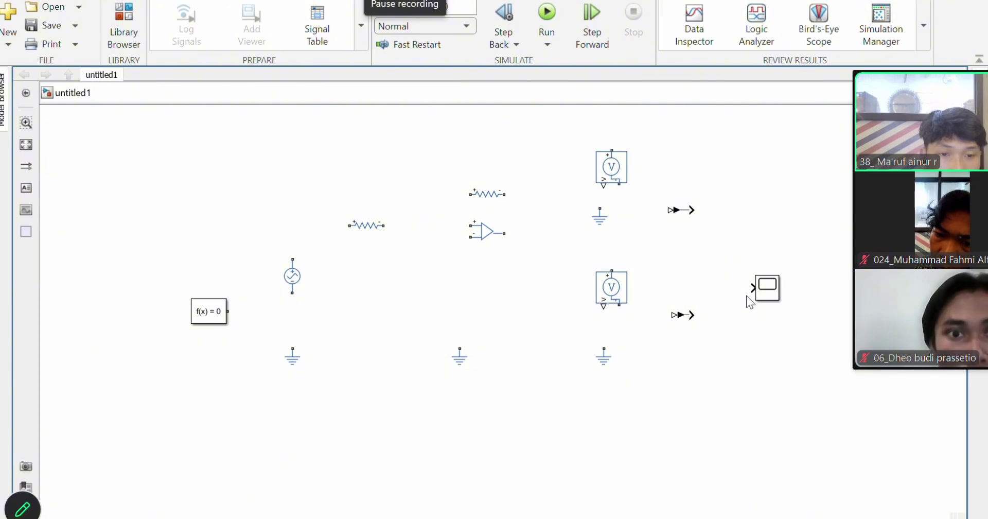
left_click(763, 294)
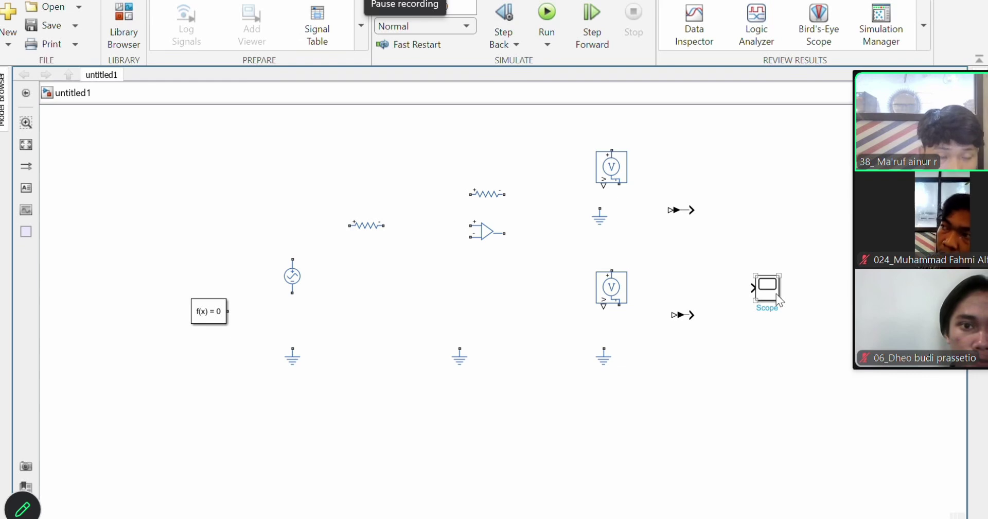
mouse_move(773, 256)
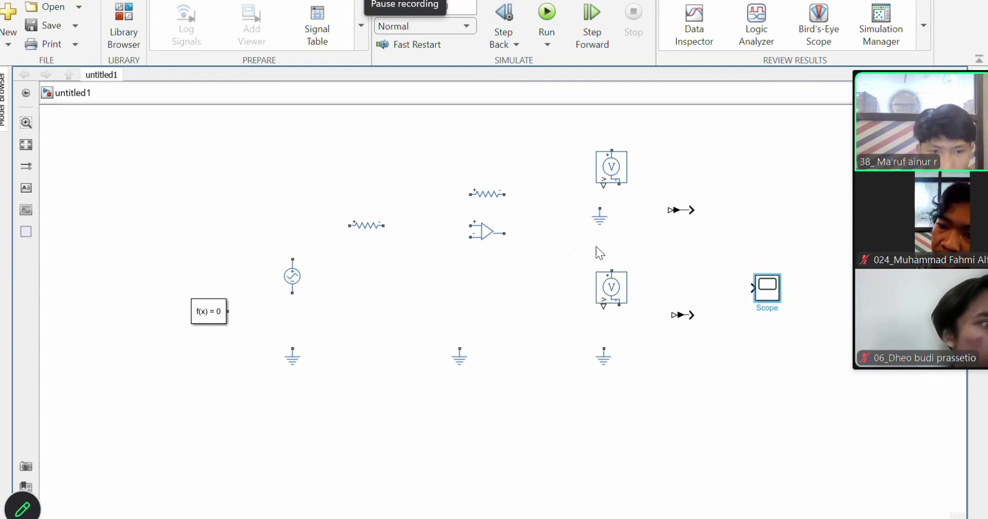
Connect the Solver Configuration block to the wire between the AC Voltage Source and the Electrical Reference below it.
left_click(225, 315)
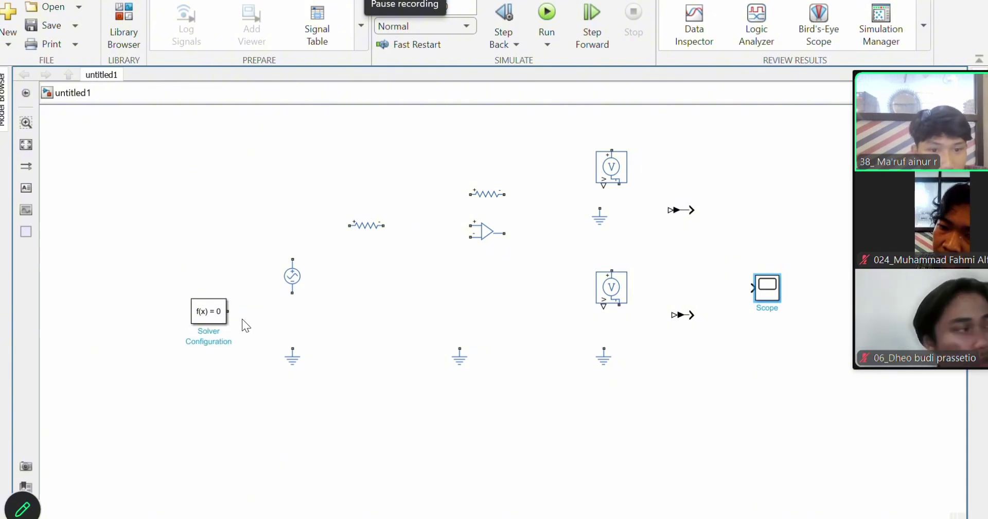
left_click(230, 311)
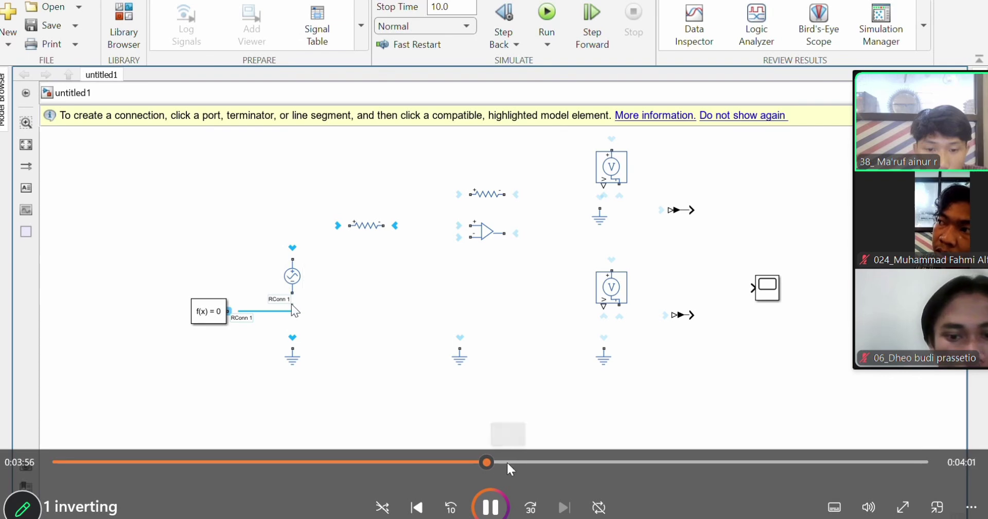
left_click(506, 461)
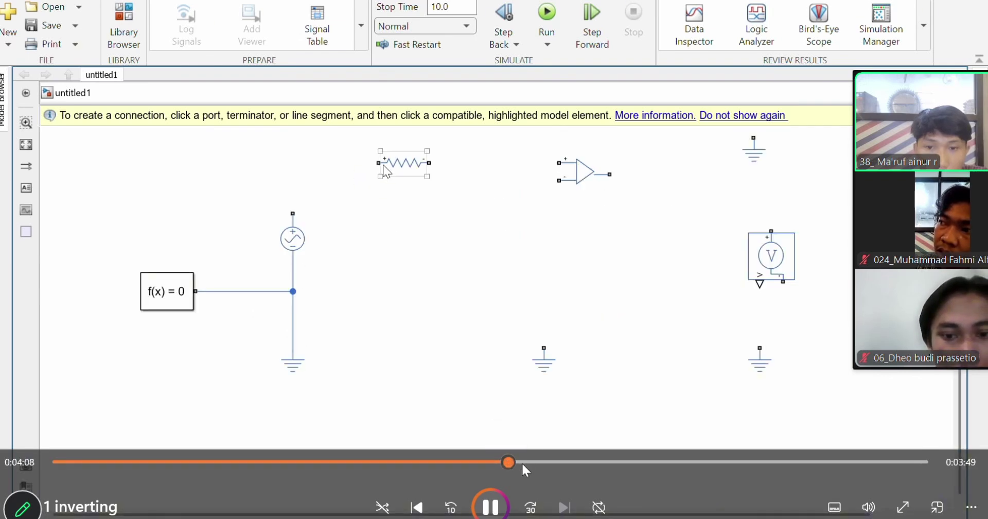
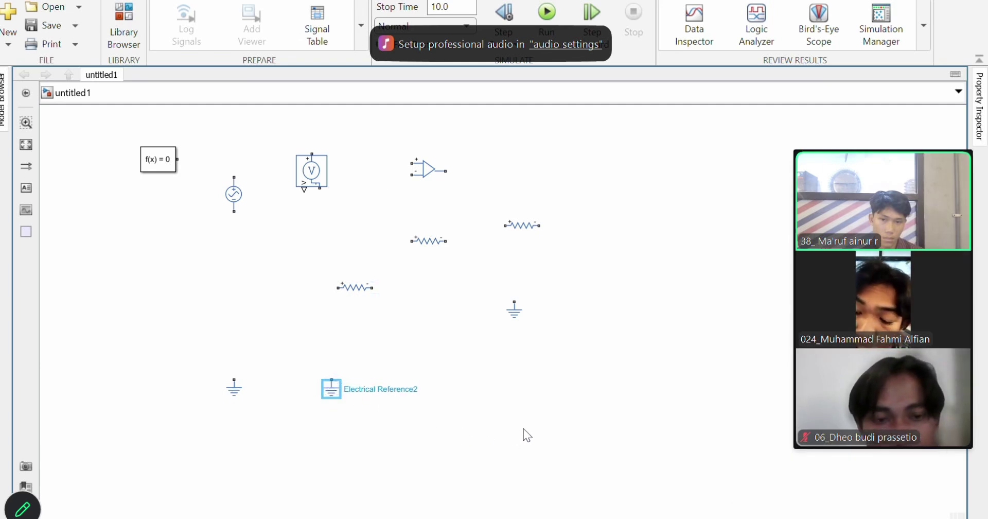
Add two PS-Simulink Converters, one right of the Electrical Reference nearest the rightmost resistor and one right of the lower middle Electrical Reference.
left_click(620, 278)
double_click(620, 289)
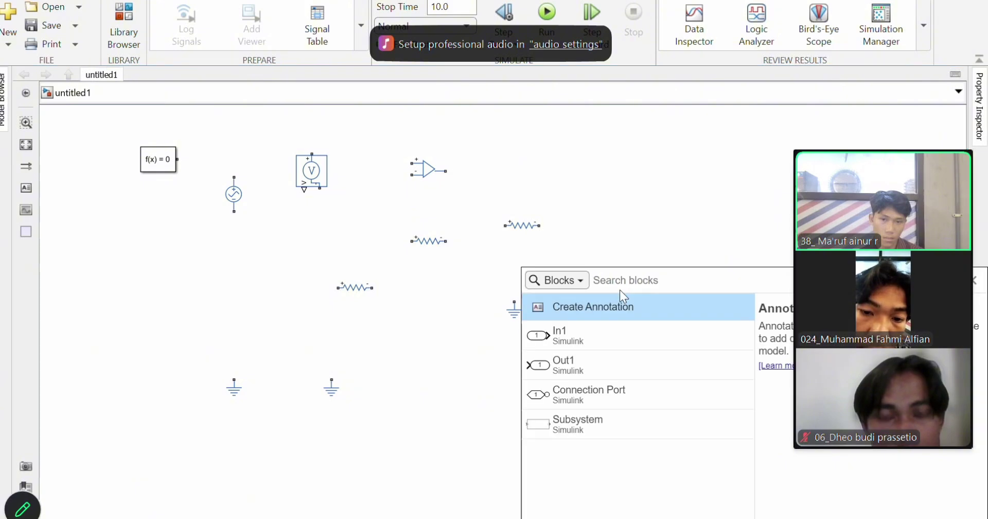
type("ps")
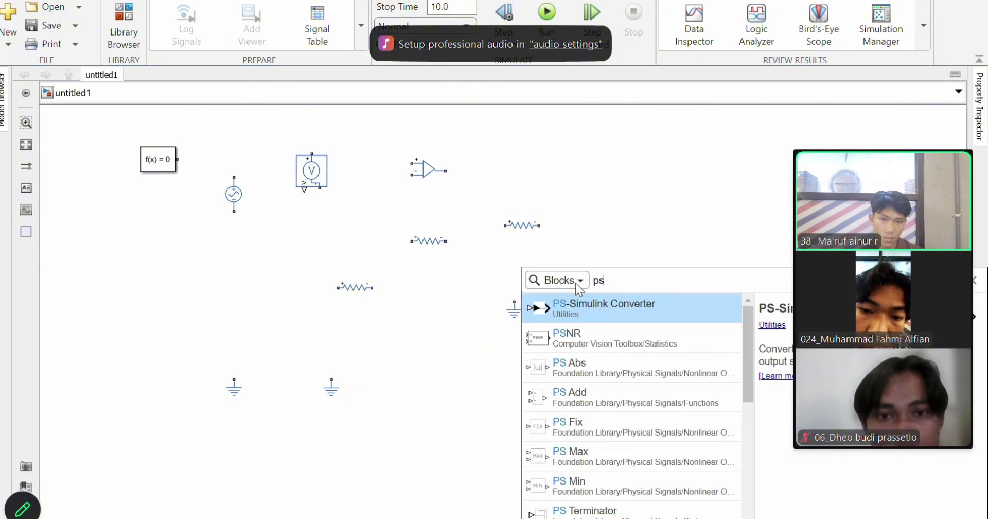
left_click(586, 308)
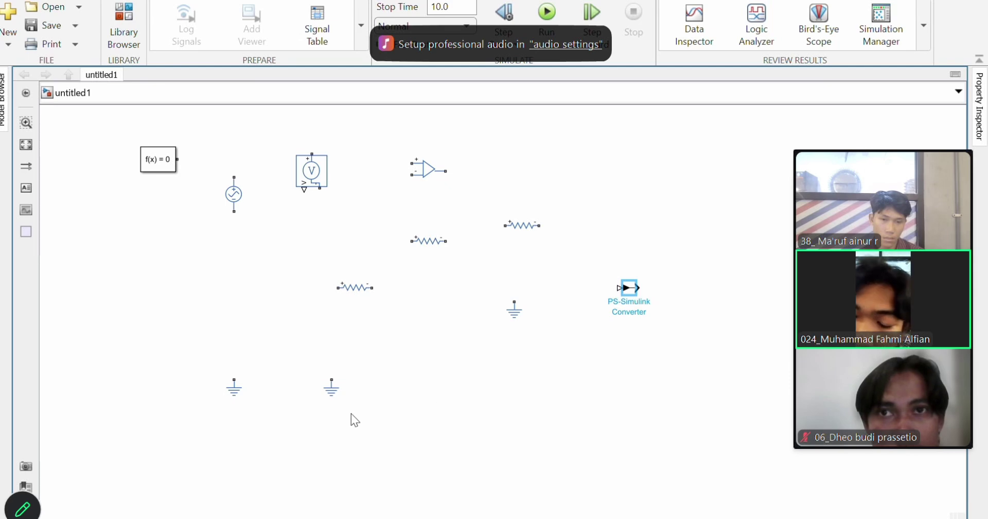
double_click(401, 395)
type("ps")
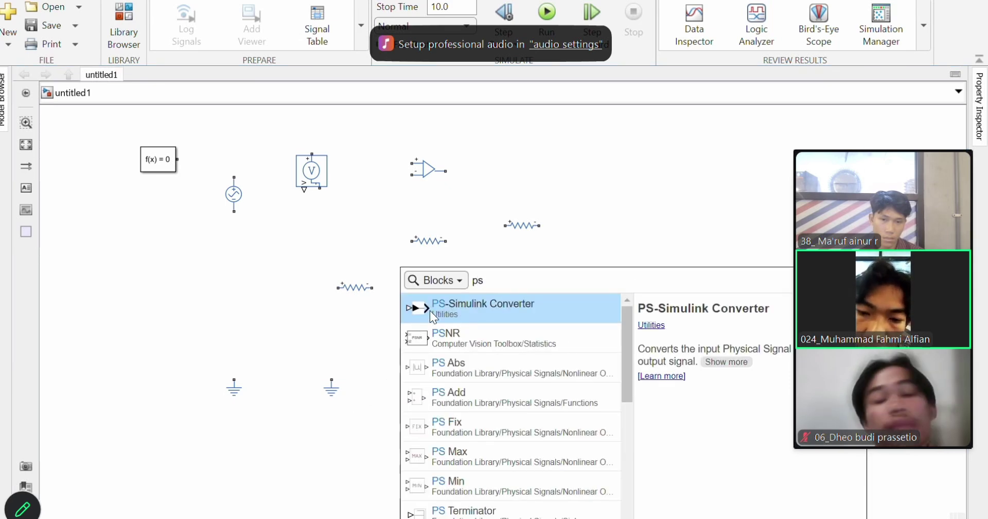
left_click(430, 311)
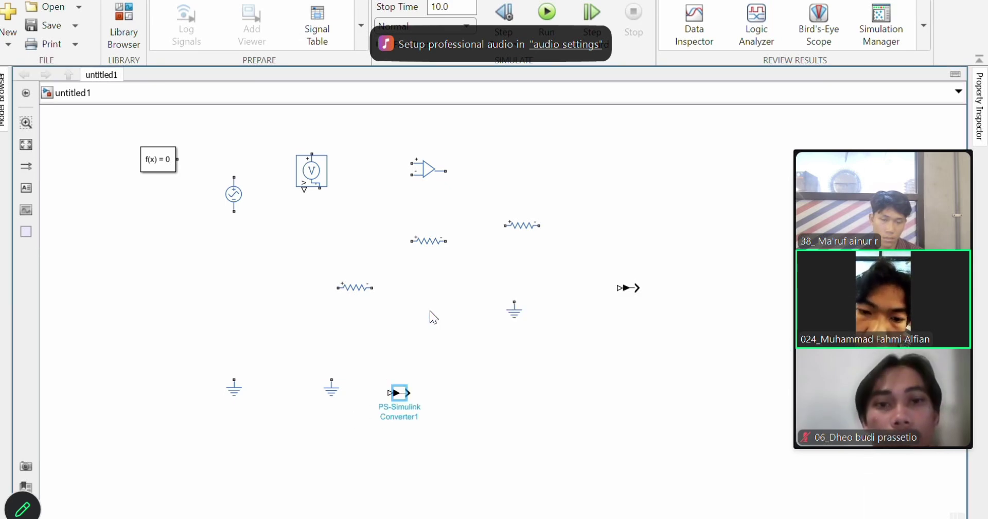
Add a second Foundation Library Voltage Sensor to the right of the rightmost resistor, slightly above its level.
double_click(593, 205)
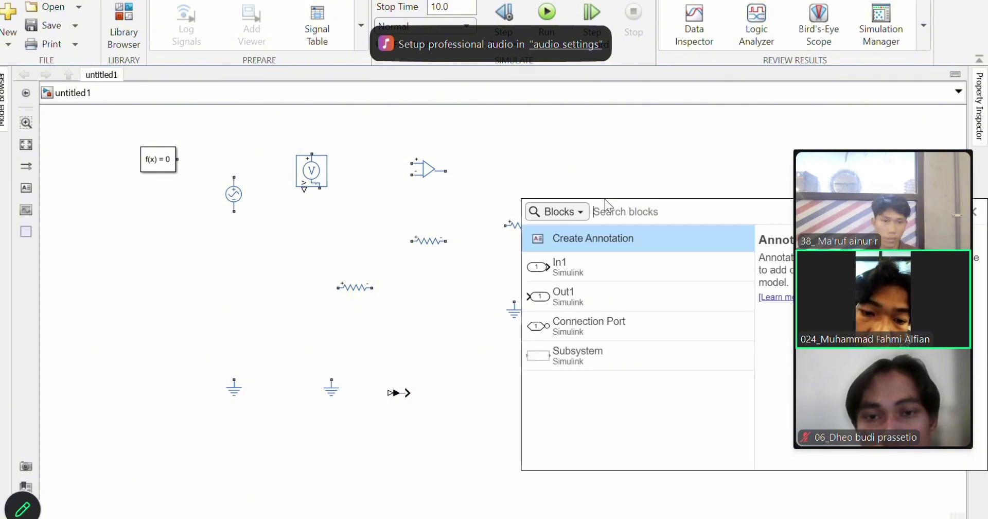
type("vol")
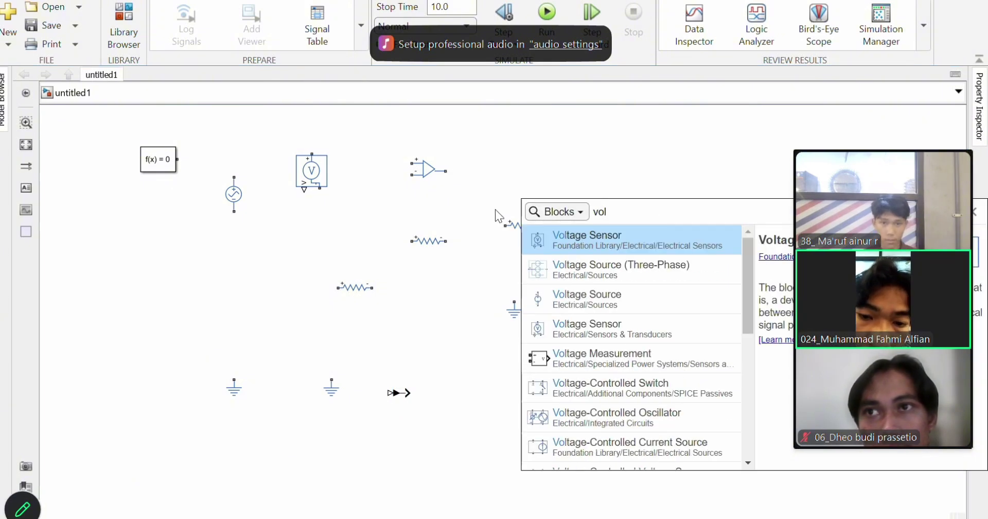
left_click(560, 234)
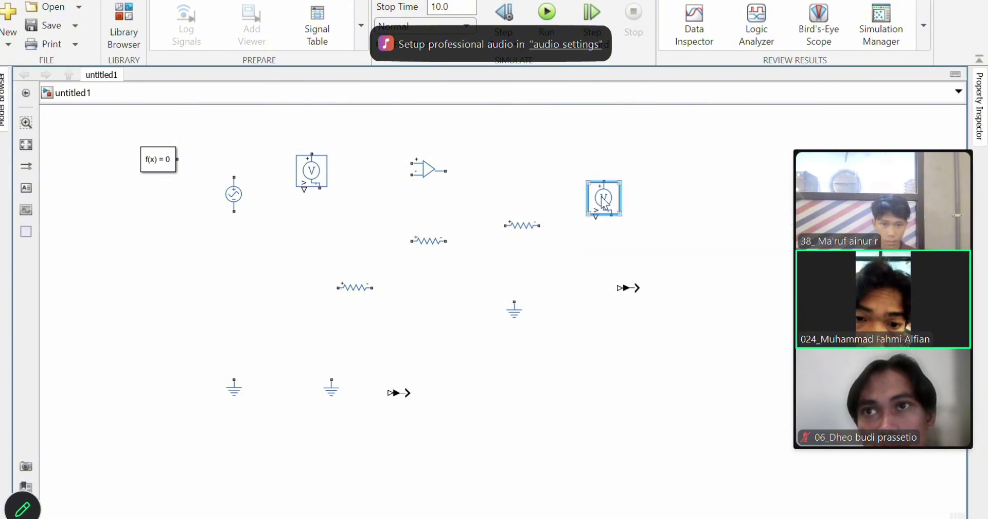
mouse_move(606, 204)
left_mouse_down()
mouse_move(612, 218)
mouse_move(597, 199)
left_mouse_up()
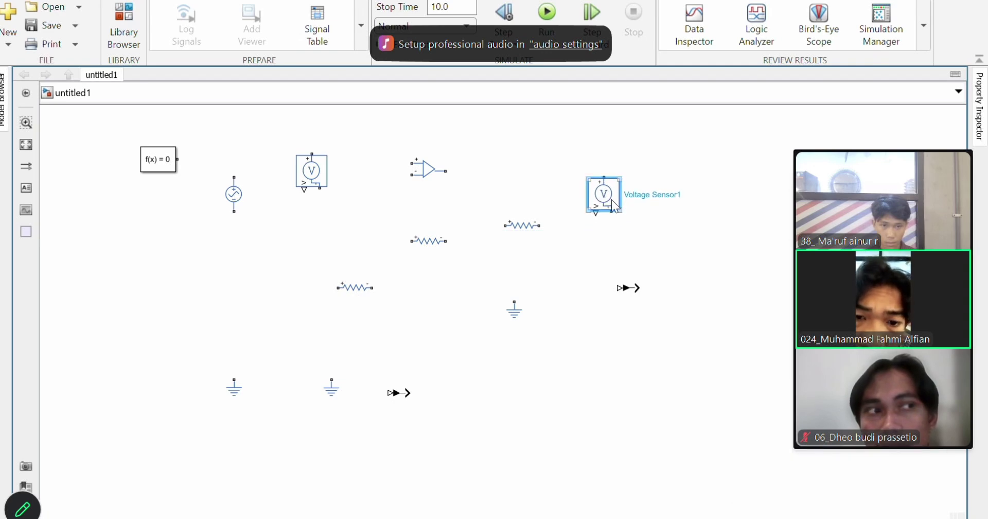
left_click(636, 237)
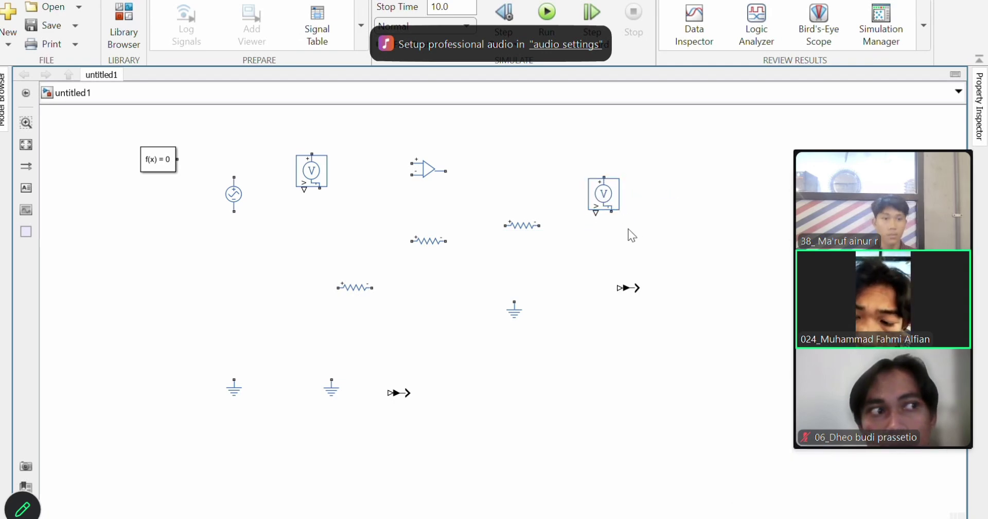
Rotate the resistor beside the newly added Voltage Sensor 90° clockwise so it stands vertically.
left_click(528, 234)
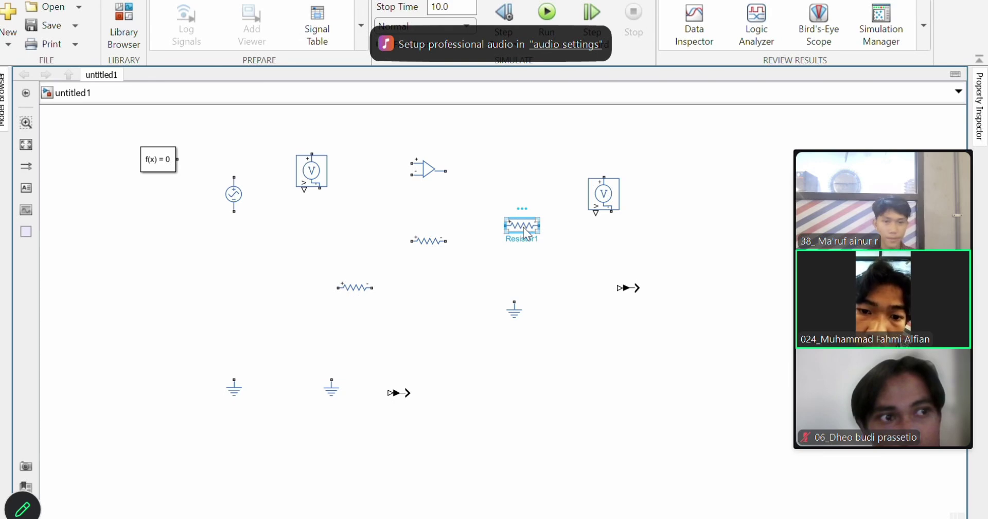
right_click(526, 233)
left_click(508, 267)
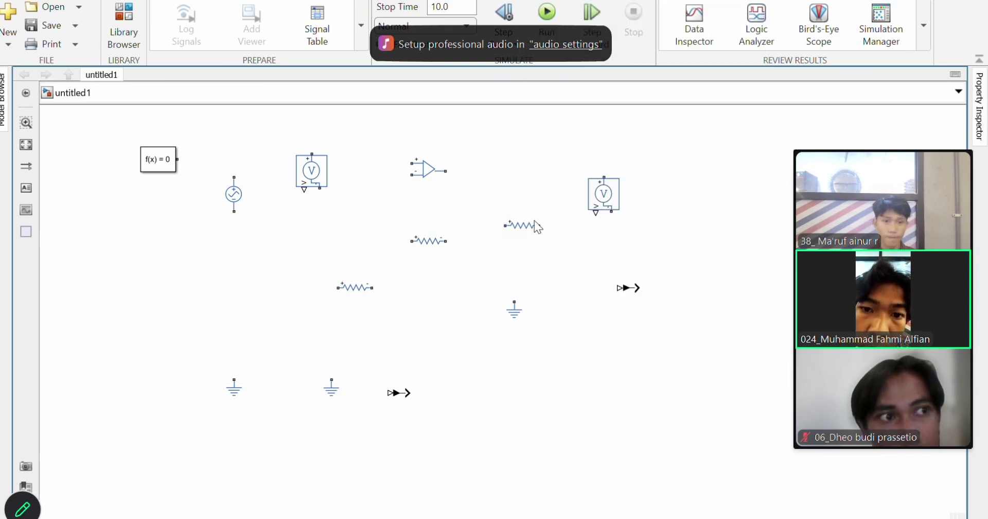
left_click(523, 225)
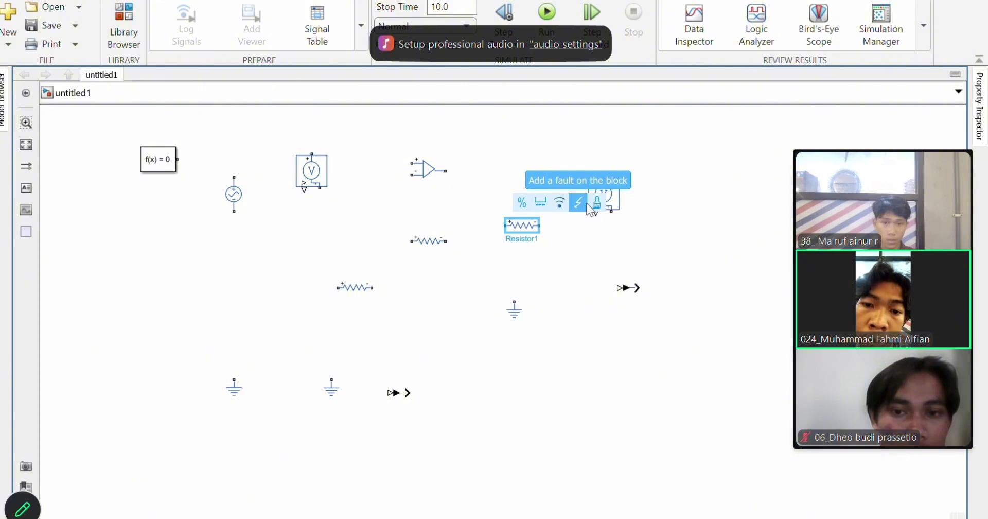
right_click(522, 229)
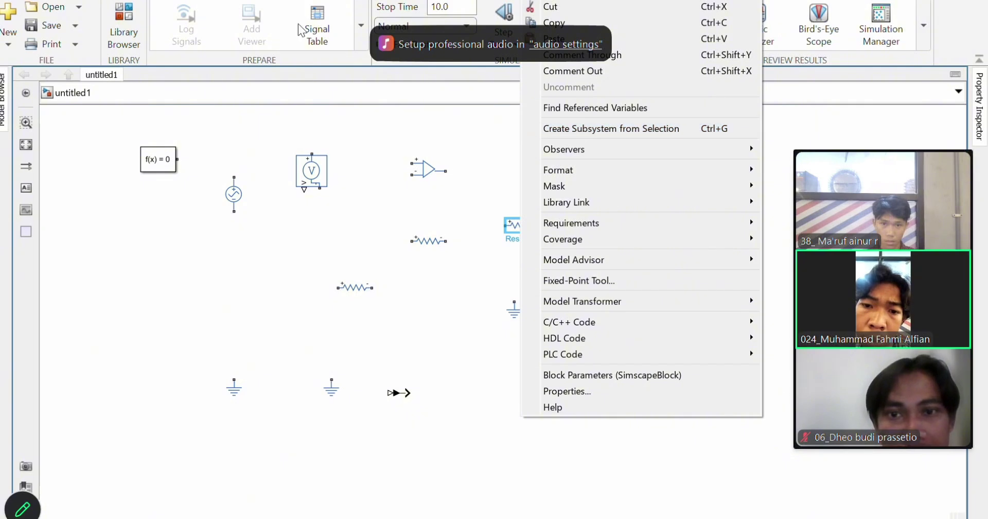
key("Escape")
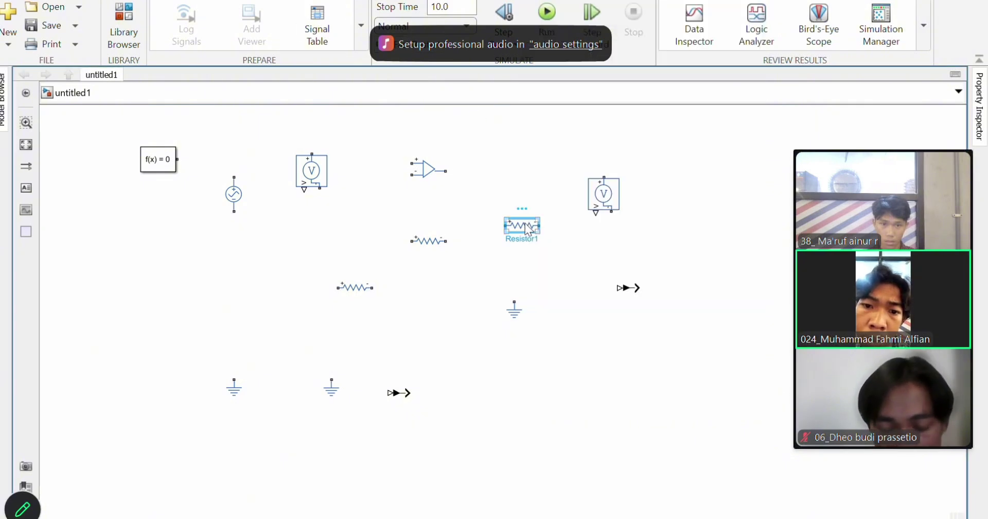
key("ctrl+r")
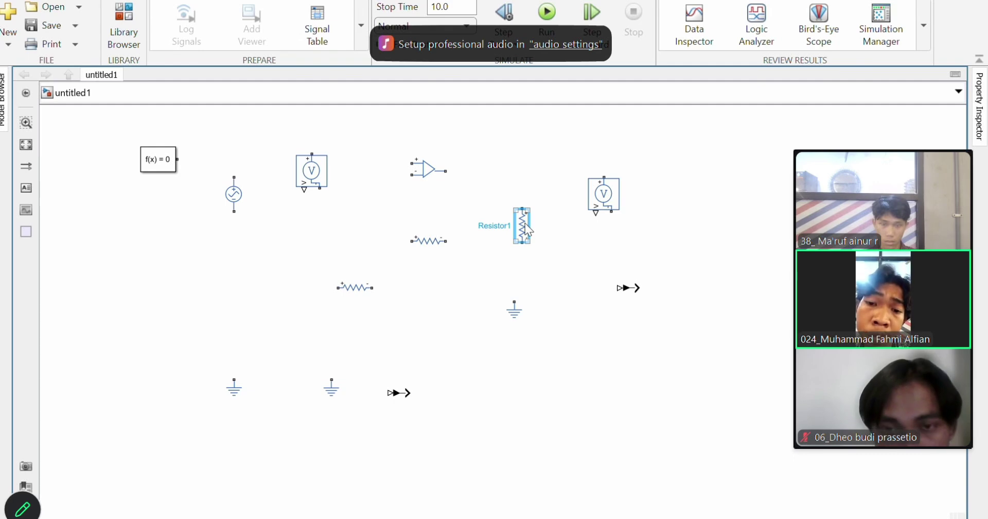
Rotate the lowest resistor, above the middle Electrical Reference, 90° clockwise so it stands vertically.
left_click(360, 290)
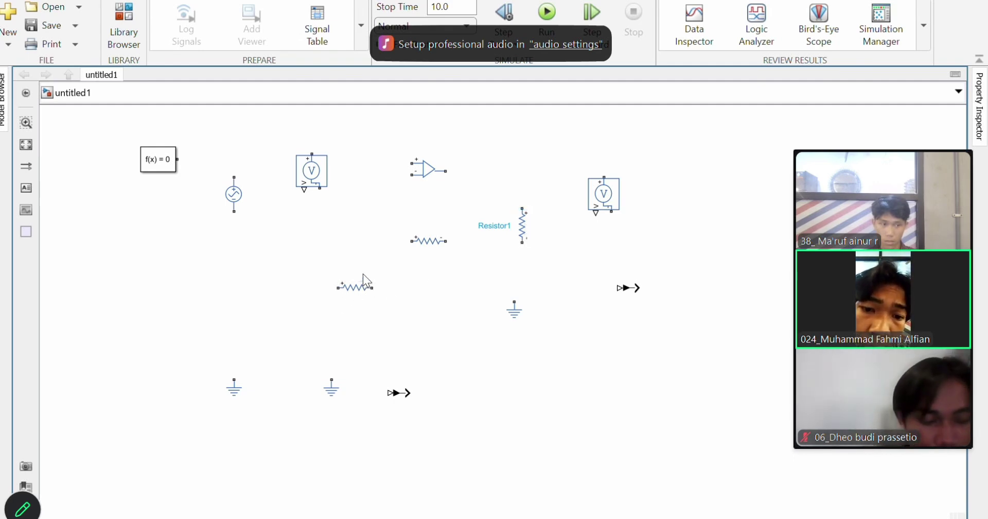
left_click(356, 287)
key("ctrl+r")
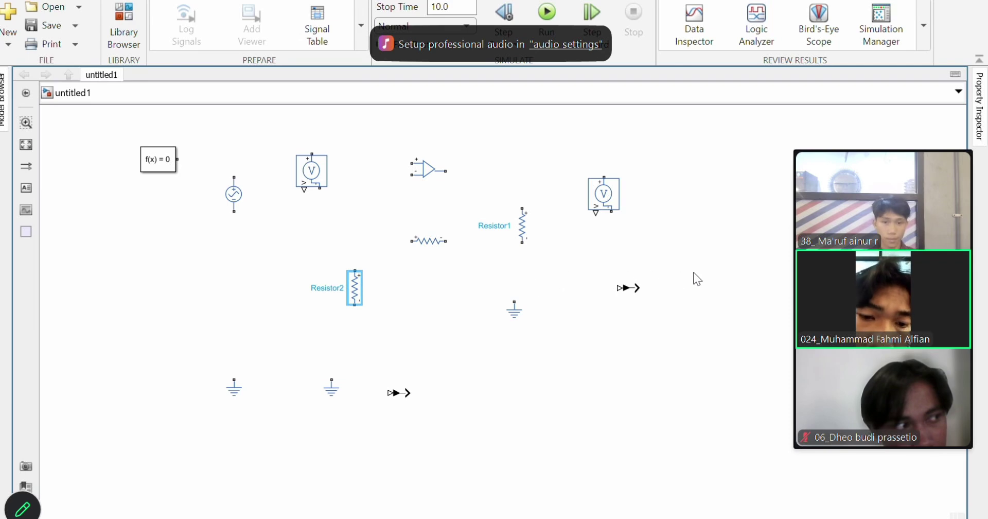
Add a Scope block to the right of the upper PS-Simulink Converter, slightly above its level.
double_click(704, 288)
type("sc")
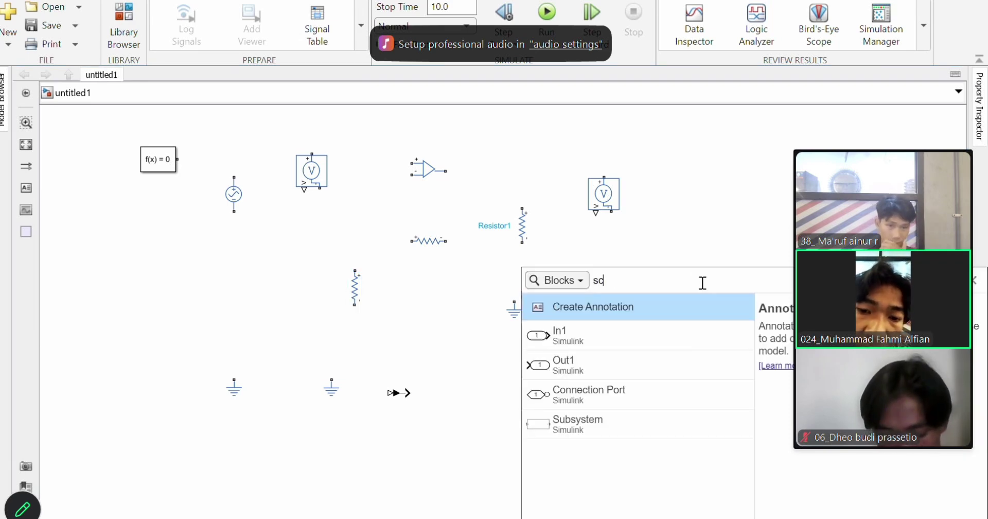
left_click(626, 307)
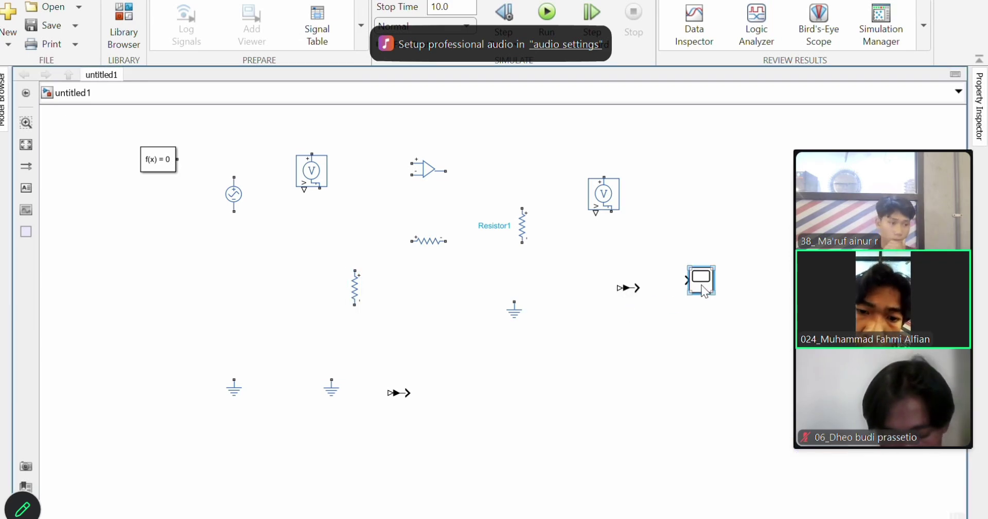
left_click_drag(704, 278, 727, 268)
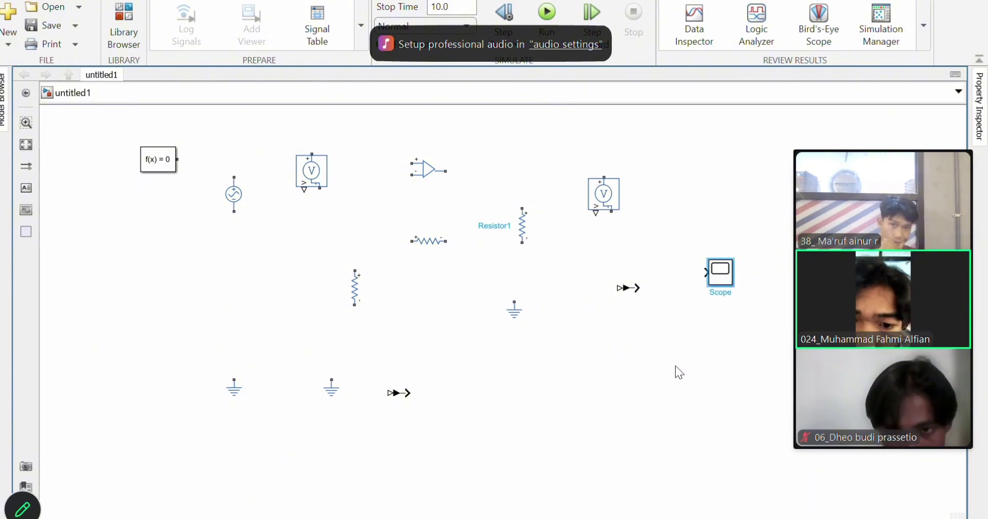
Connect the Solver Configuration block to the positive port of the AC Voltage Source.
left_click(171, 156)
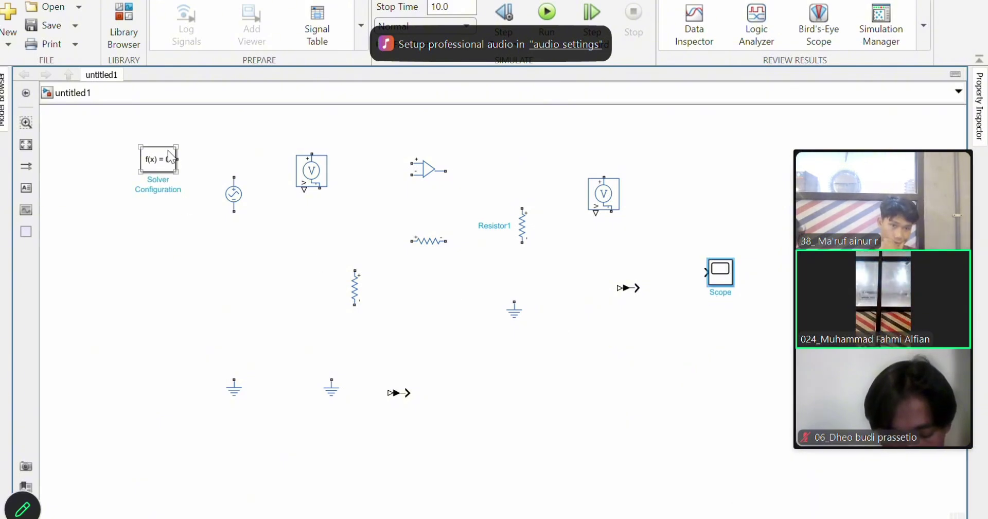
left_click(184, 158)
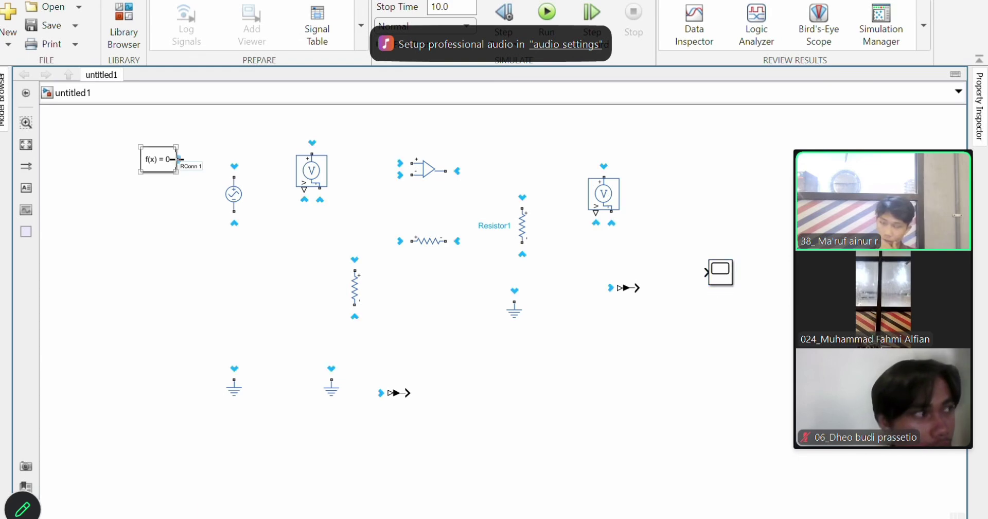
left_click(237, 164)
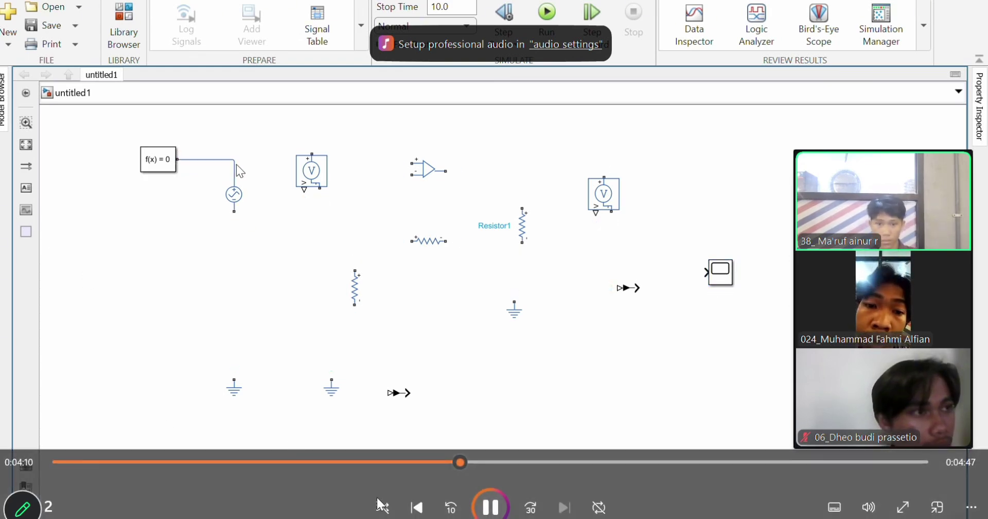
Skip ahead in the video playback to view the wired circuit, the AC Voltage Source parameters and the scope waveforms.
left_click(733, 461)
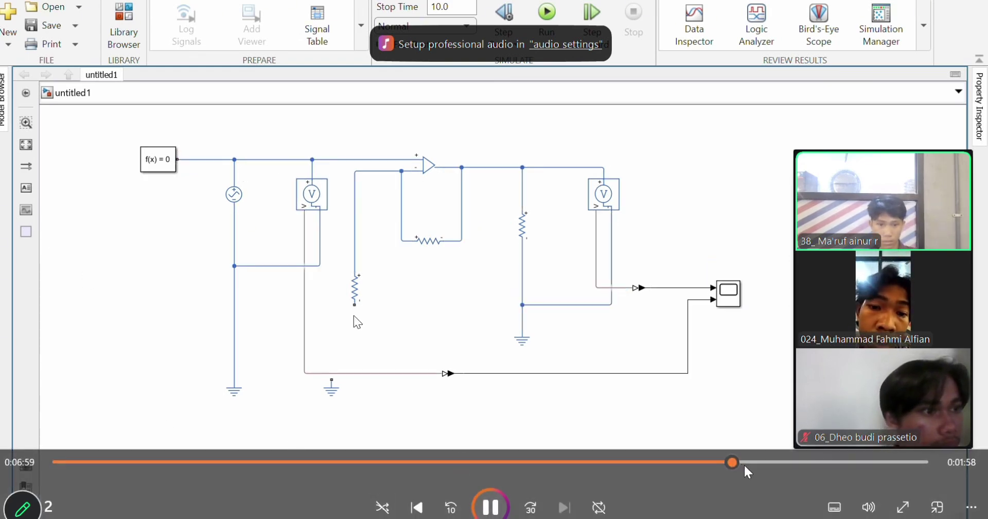
left_click(776, 462)
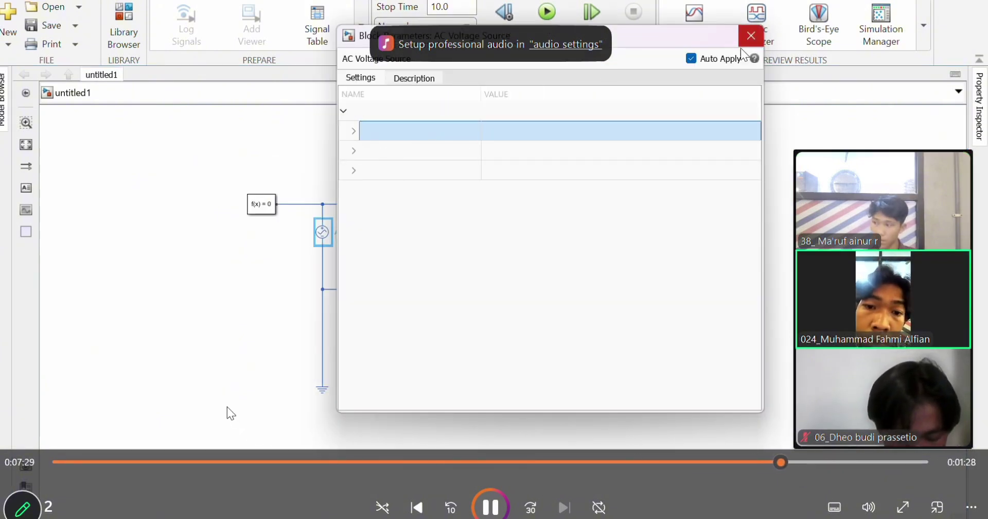
left_click(844, 462)
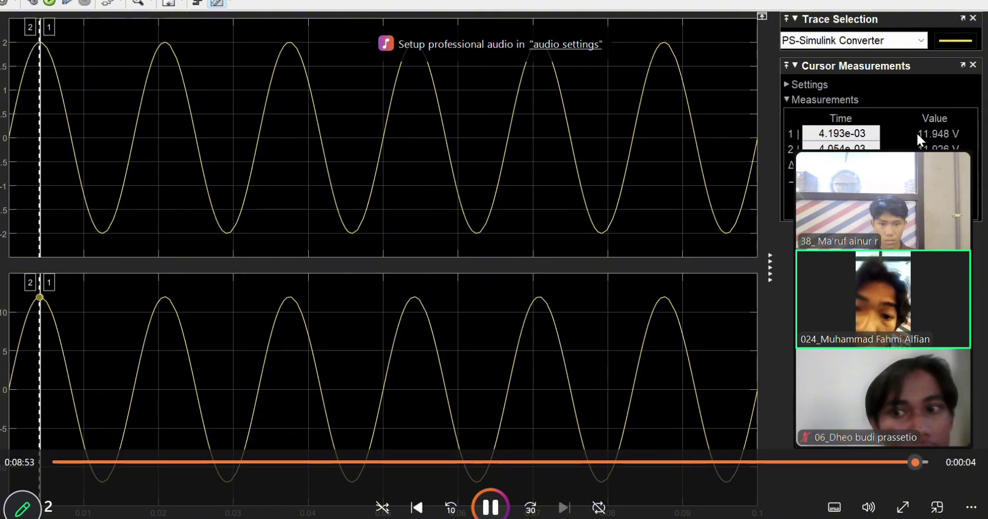
Switch to the PowerPoint presentation and move the meeting video panel off the Op-Amp Non-Inverting table.
mouse_move(634, 518)
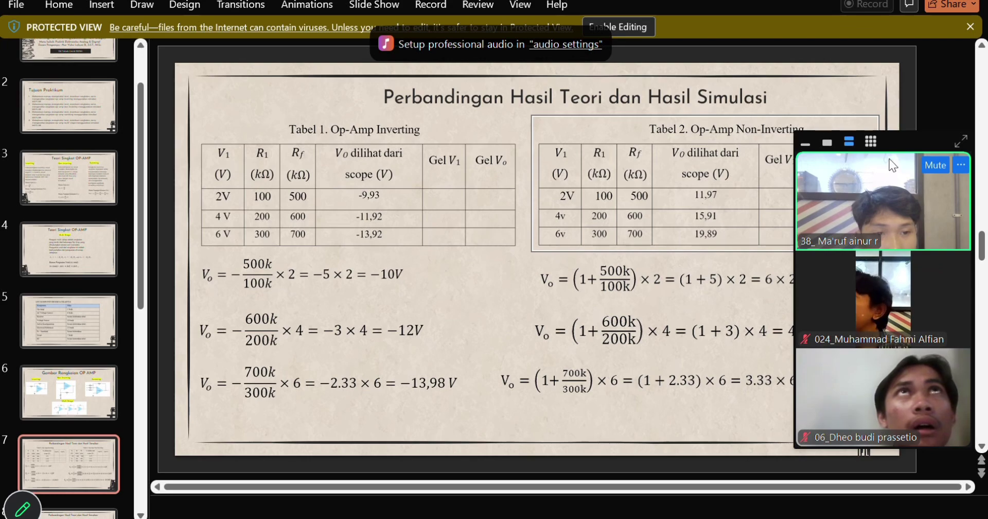
left_click_drag(869, 149, 289, 139)
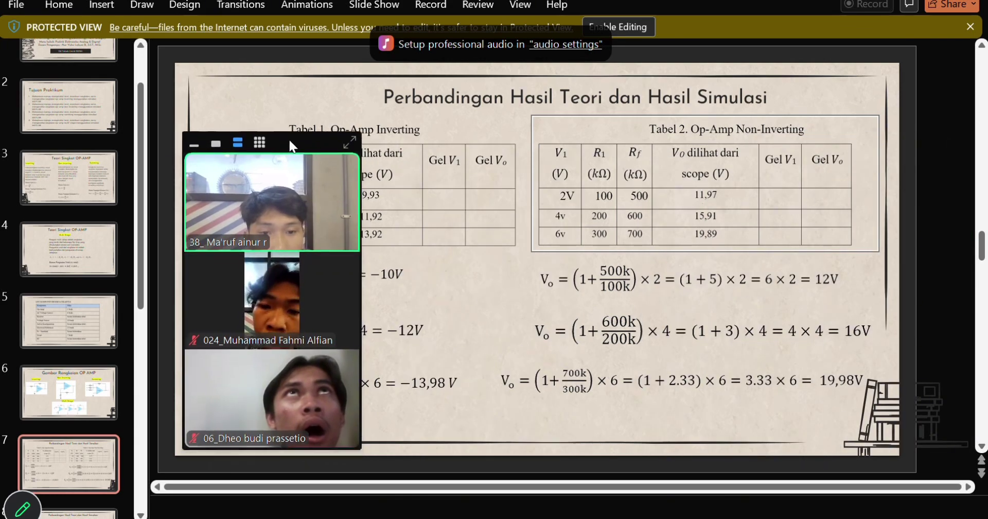